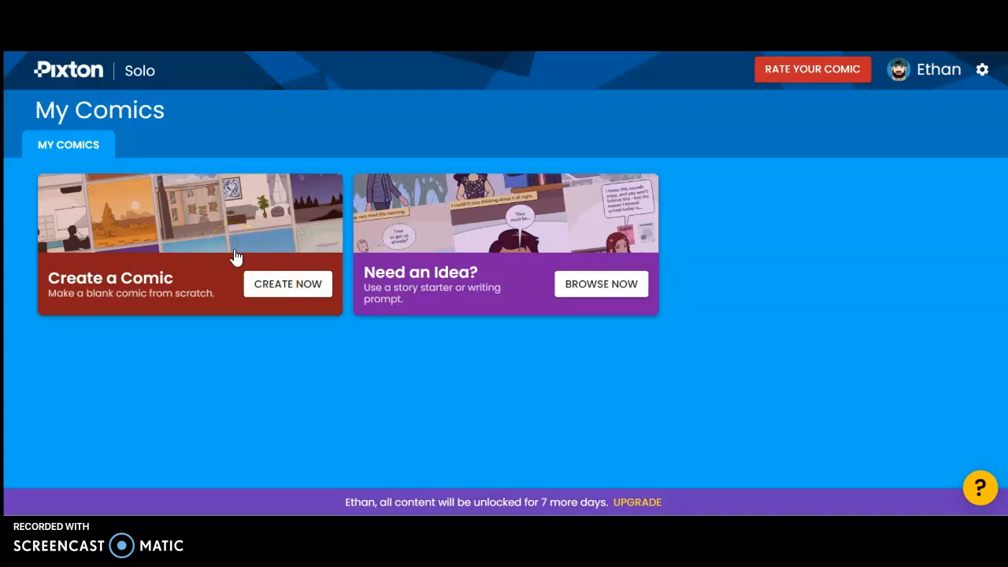
- Start a new blank comic
click(282, 283)
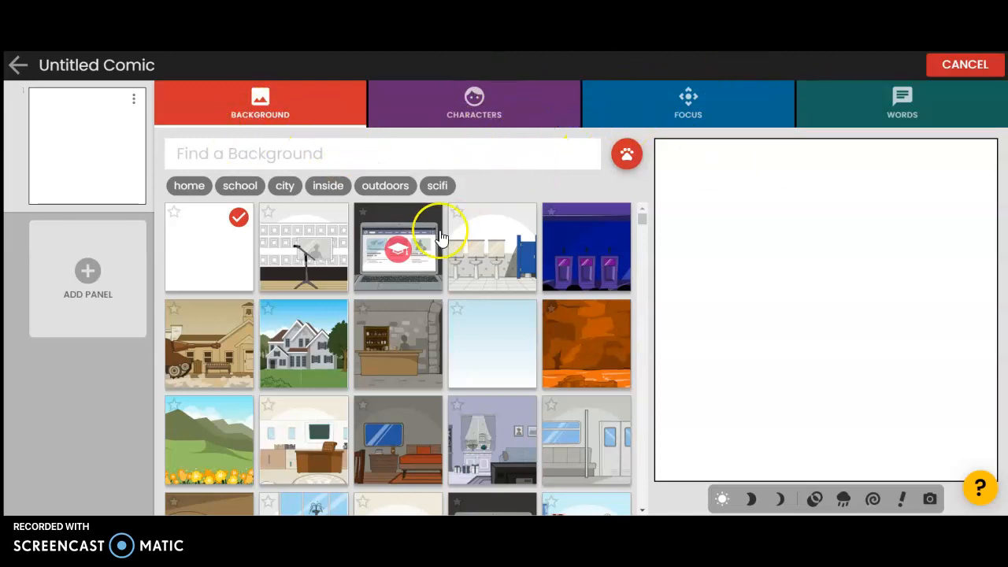
- Set the panel background to the forest river scene with butterflies
scroll(414, 241, down, 2)
scroll(419, 240, down, 3)
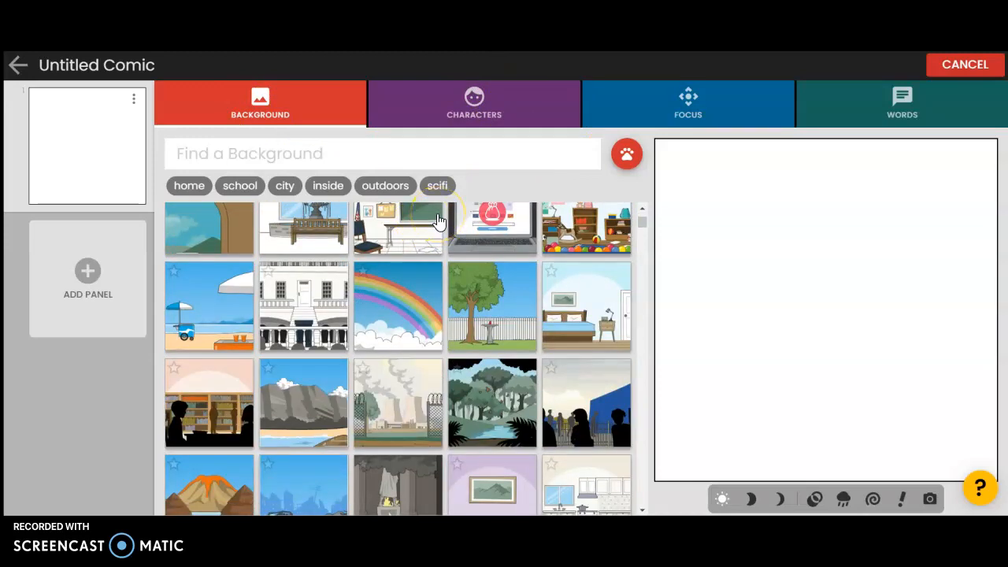
scroll(473, 275, down, 3)
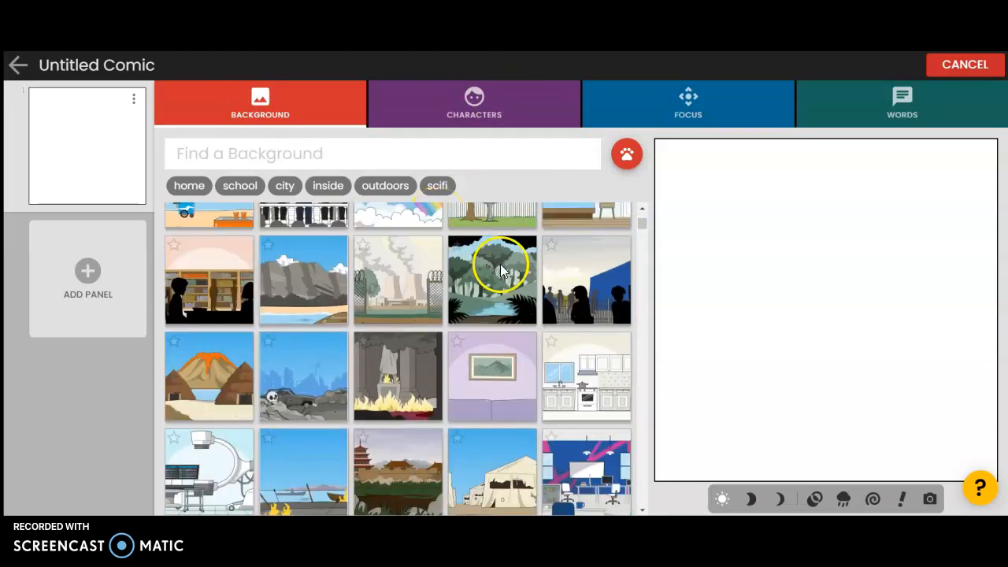
drag(644, 225, 637, 304)
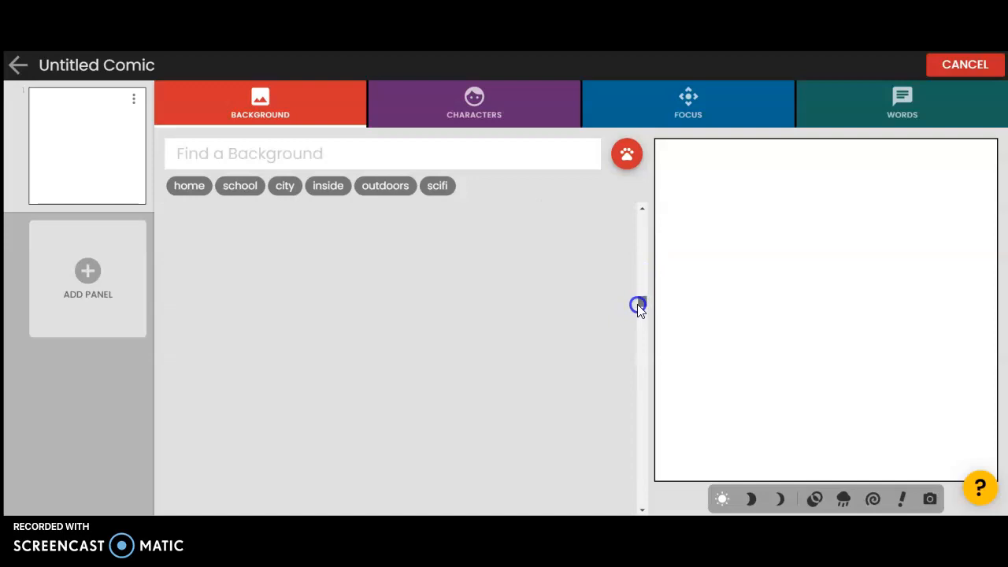
drag(637, 341, 636, 339)
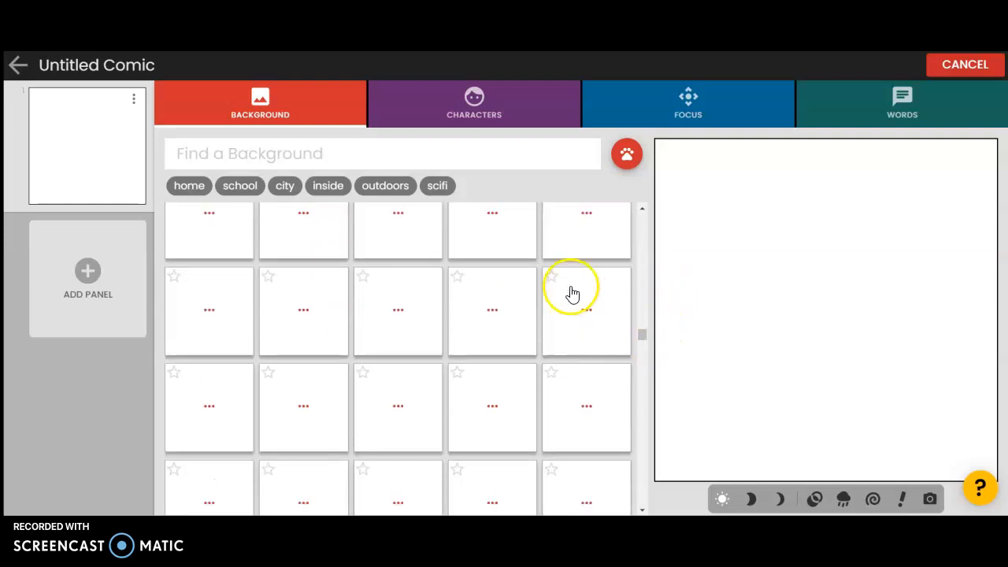
scroll(621, 290, up, 7)
scroll(564, 289, down, 3)
click(458, 252)
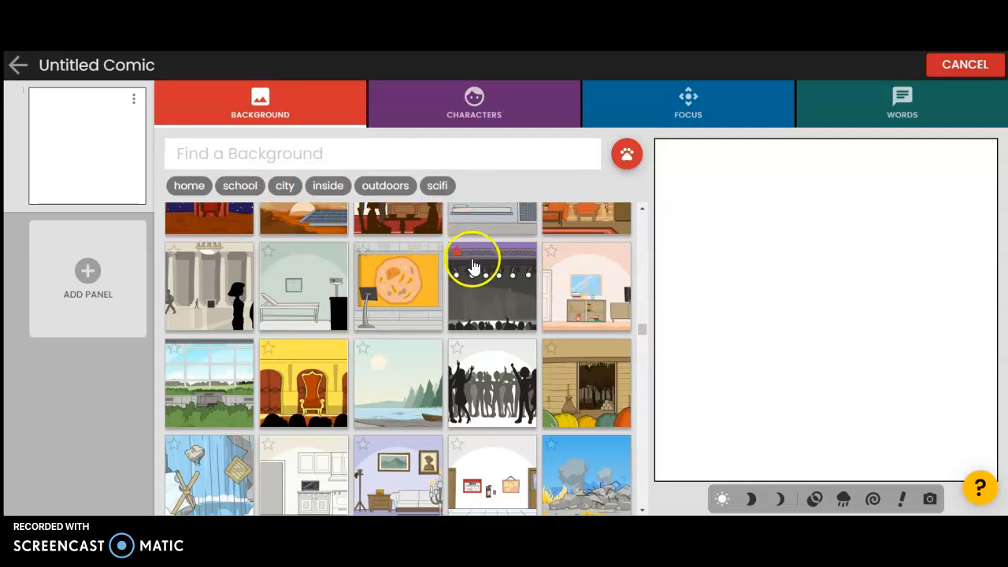
scroll(473, 268, up, 5)
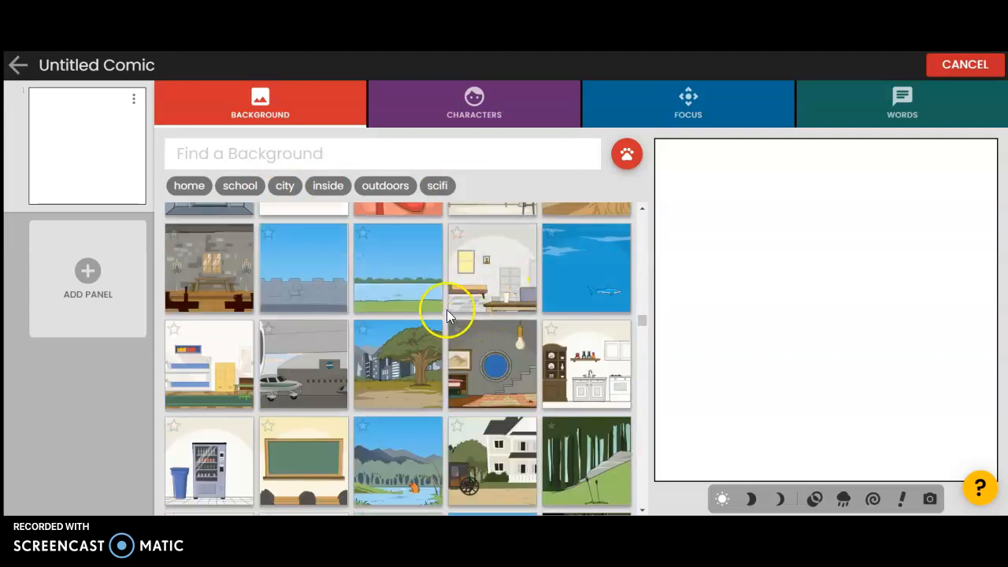
scroll(445, 350, down, 5)
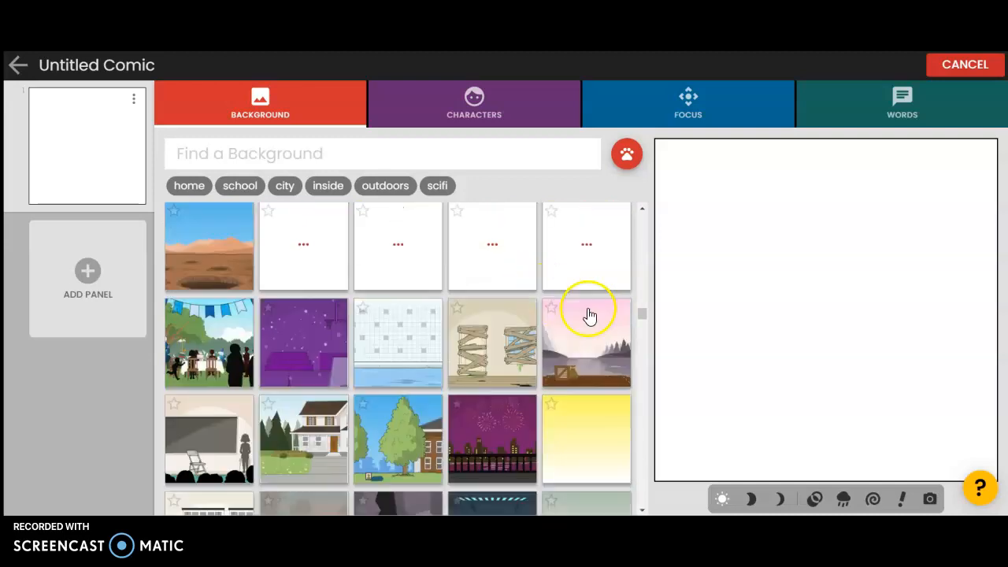
drag(641, 315, 647, 198)
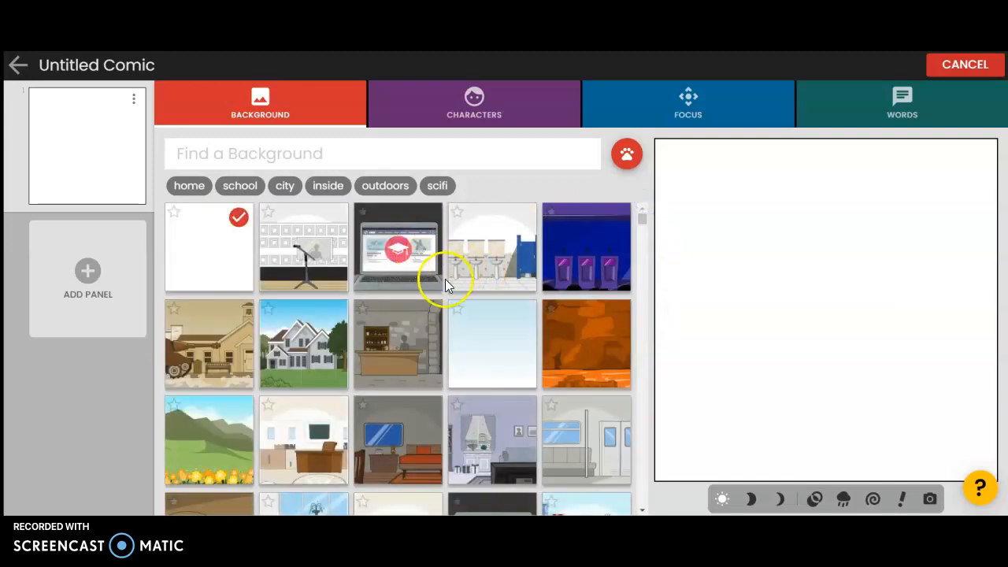
scroll(439, 286, down, 5)
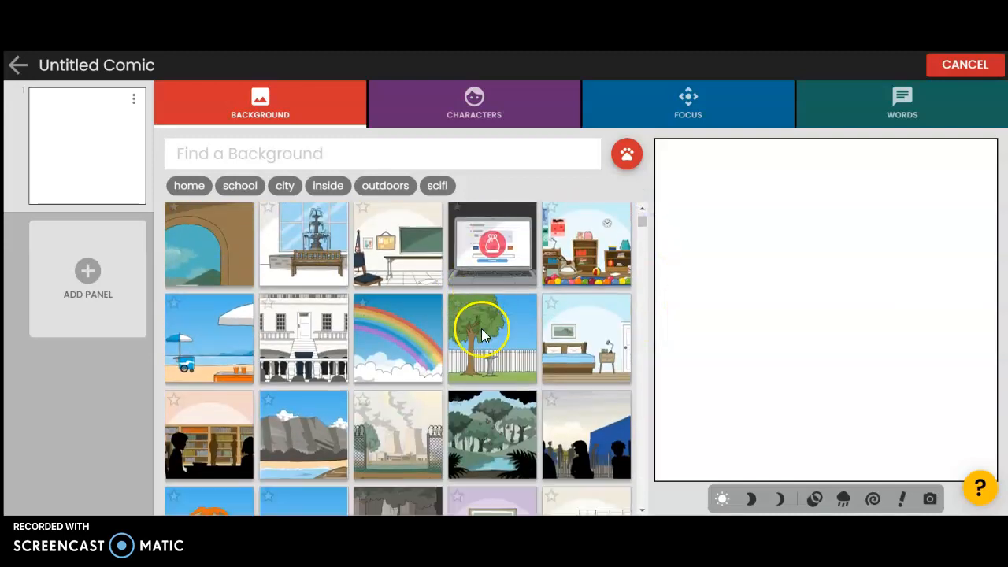
click(484, 400)
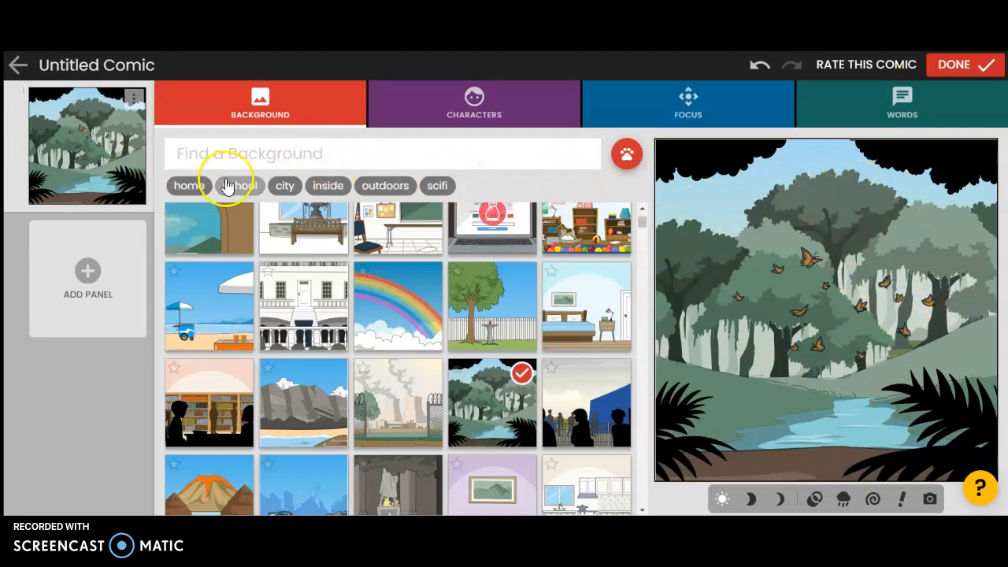
- Browse the character library, including the characters filtered by the teacher tag
click(453, 112)
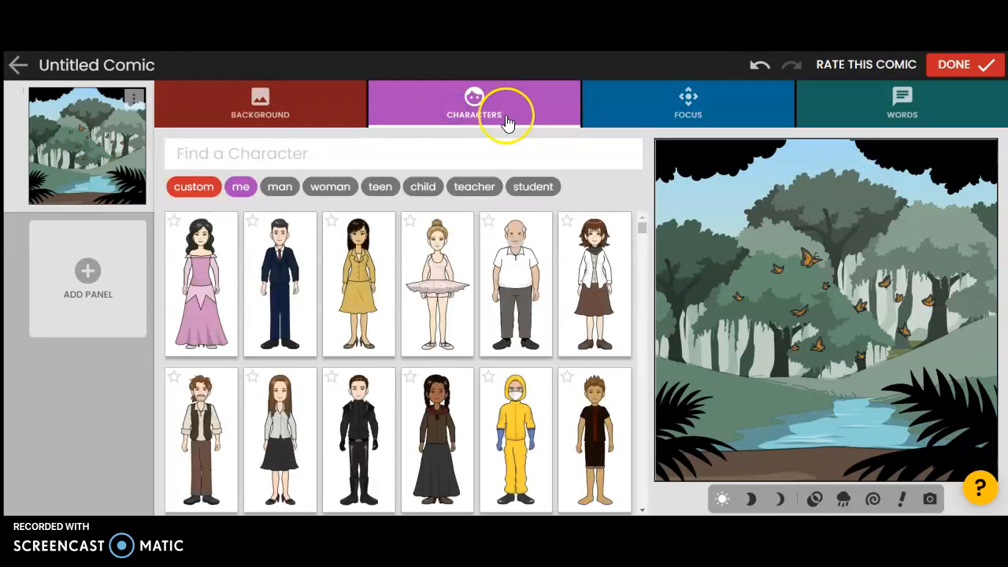
scroll(450, 266, down, 10)
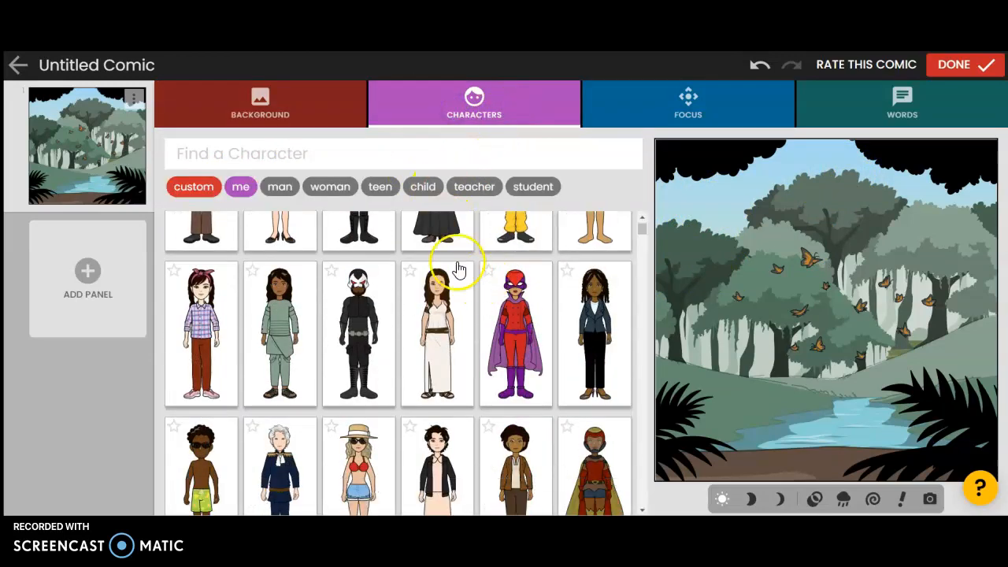
scroll(446, 270, down, 6)
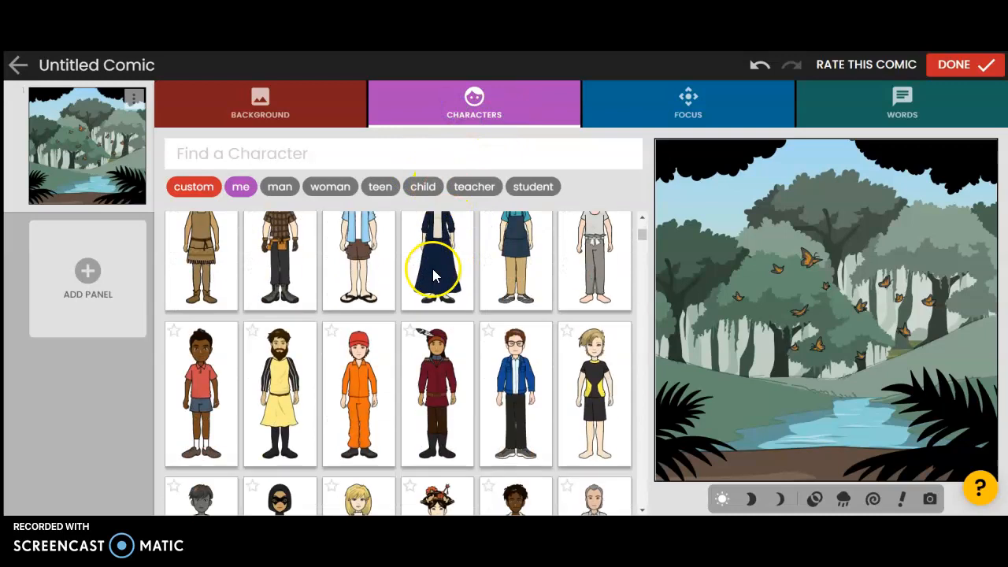
scroll(439, 271, down, 1)
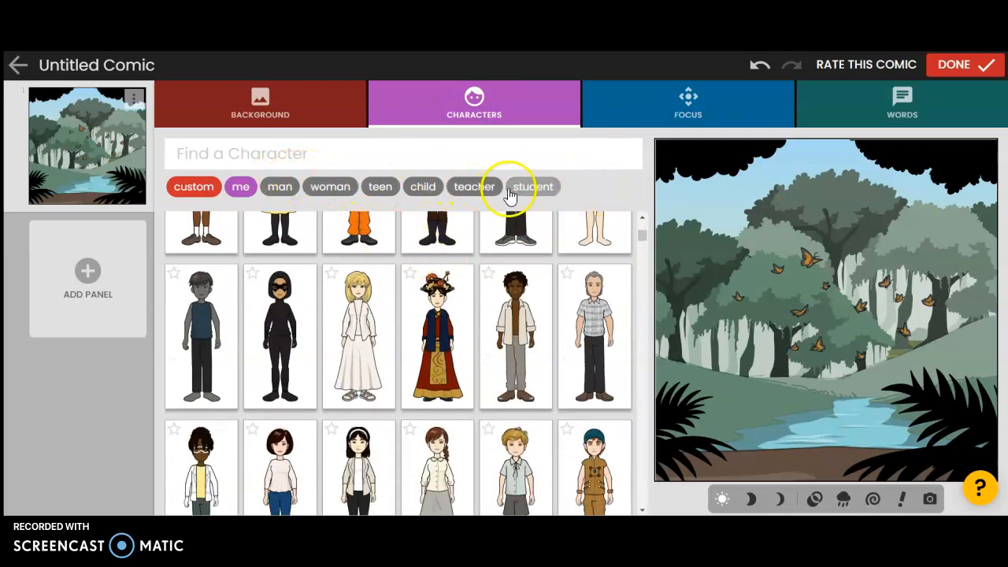
click(488, 187)
scroll(429, 303, down, 5)
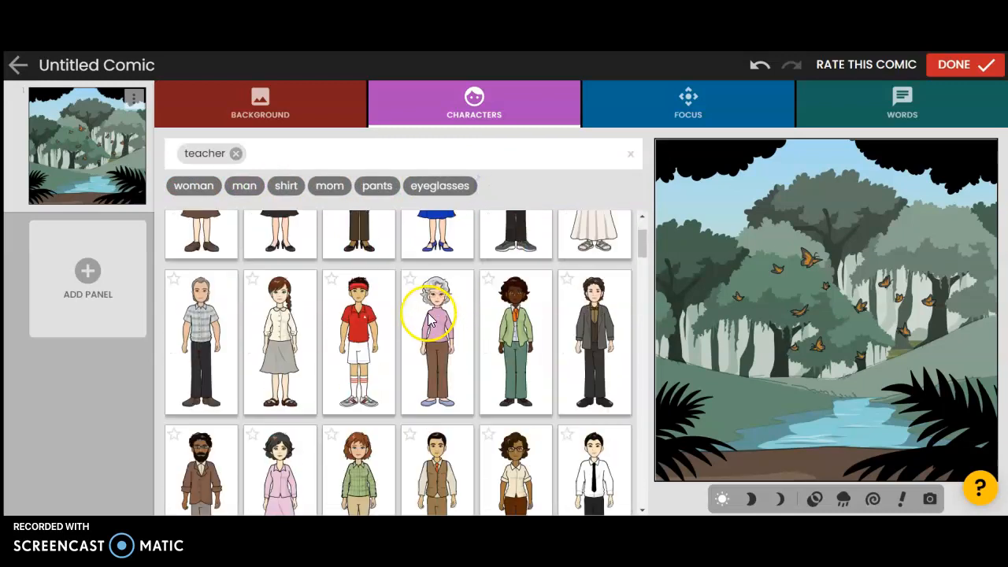
scroll(425, 291, down, 2)
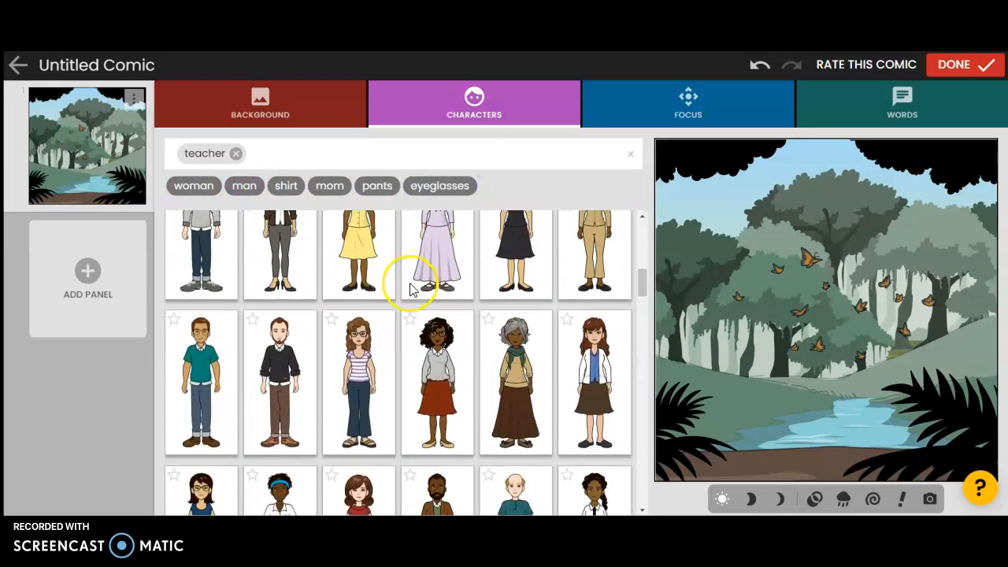
scroll(410, 275, down, 1)
scroll(408, 274, down, 2)
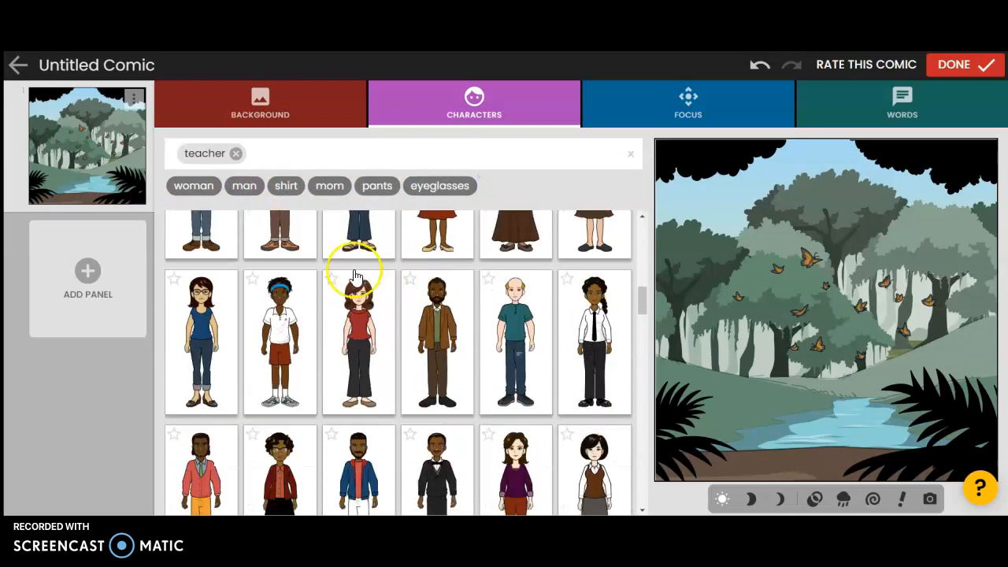
scroll(331, 268, down, 2)
scroll(386, 270, down, 1)
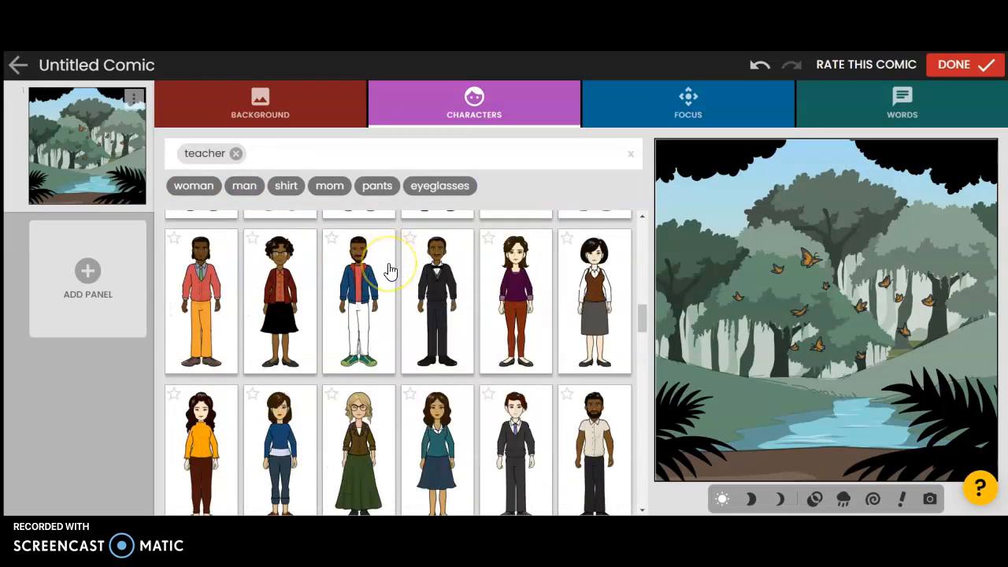
scroll(390, 270, down, 4)
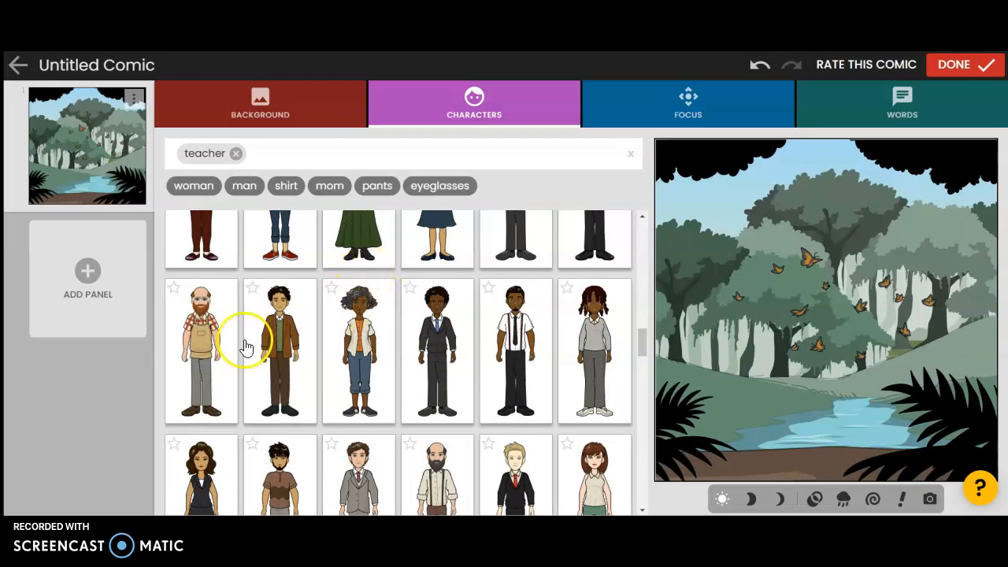
scroll(208, 331, down, 4)
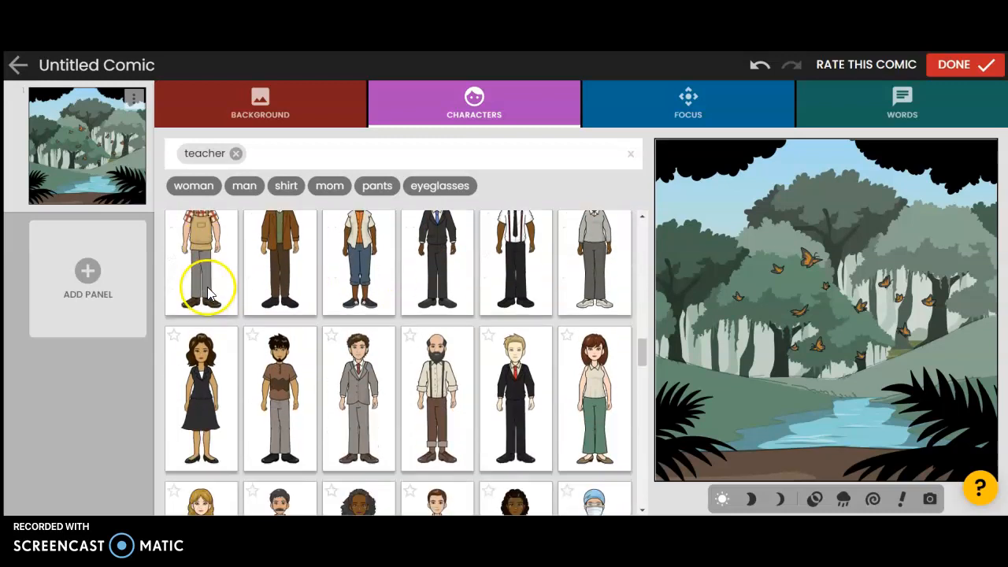
scroll(411, 290, down, 5)
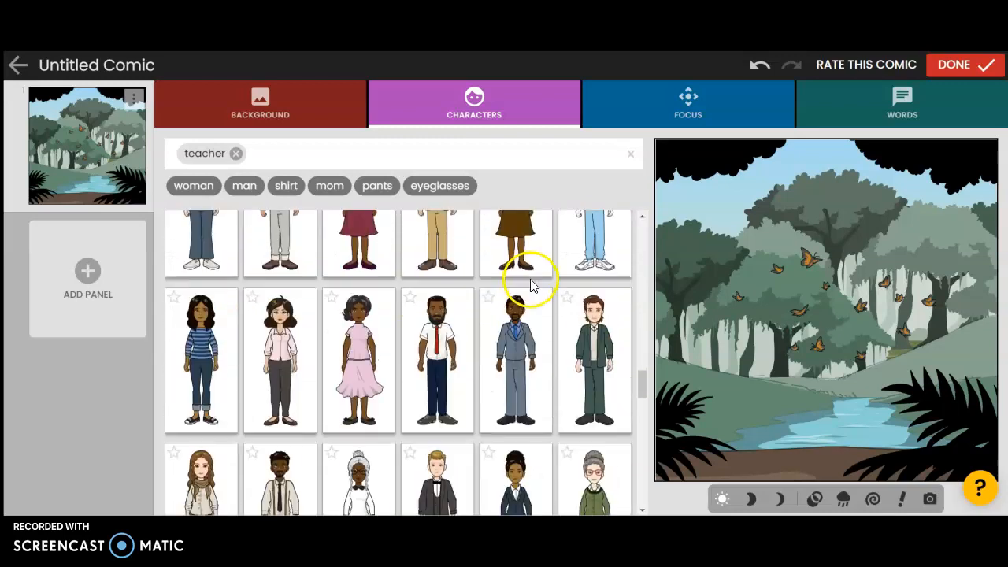
scroll(536, 193, down, 5)
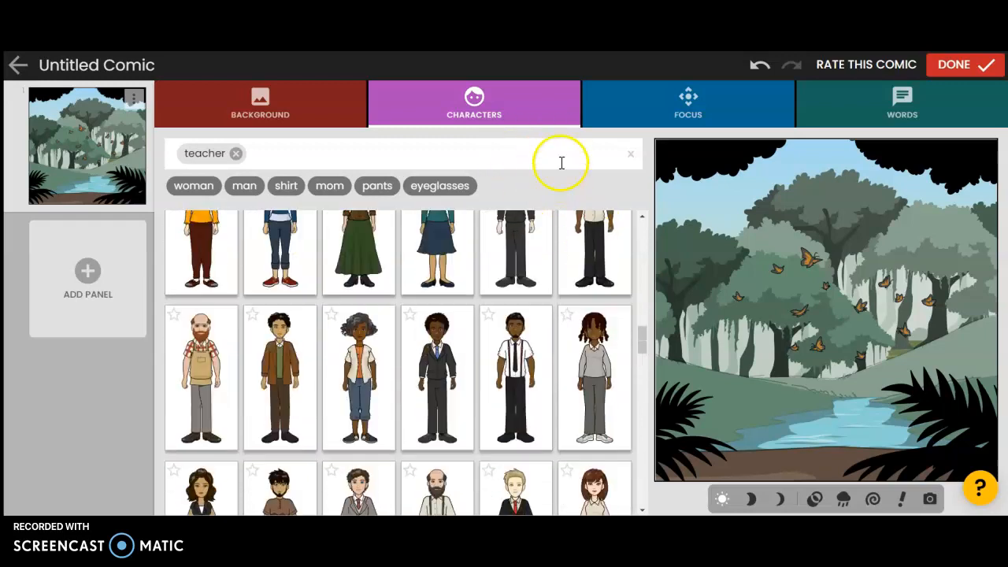
- Clear the teacher filter and add your own avatar from the 'me' category to the panel
click(235, 153)
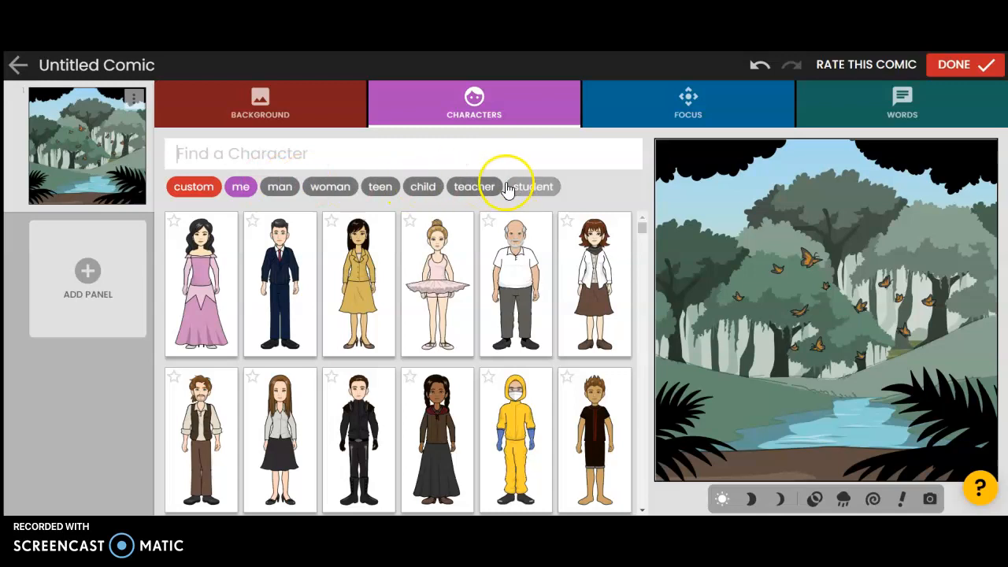
click(240, 187)
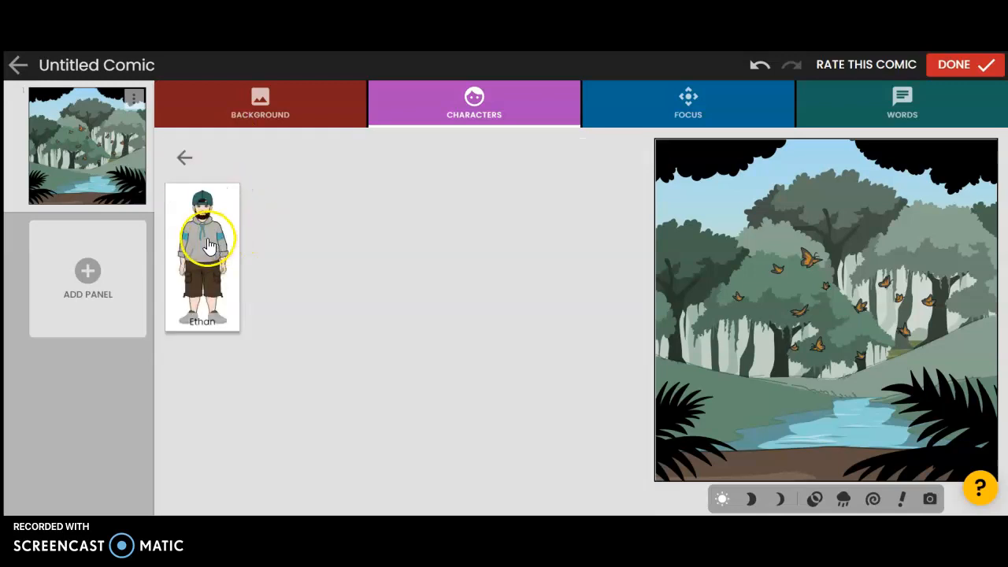
click(208, 247)
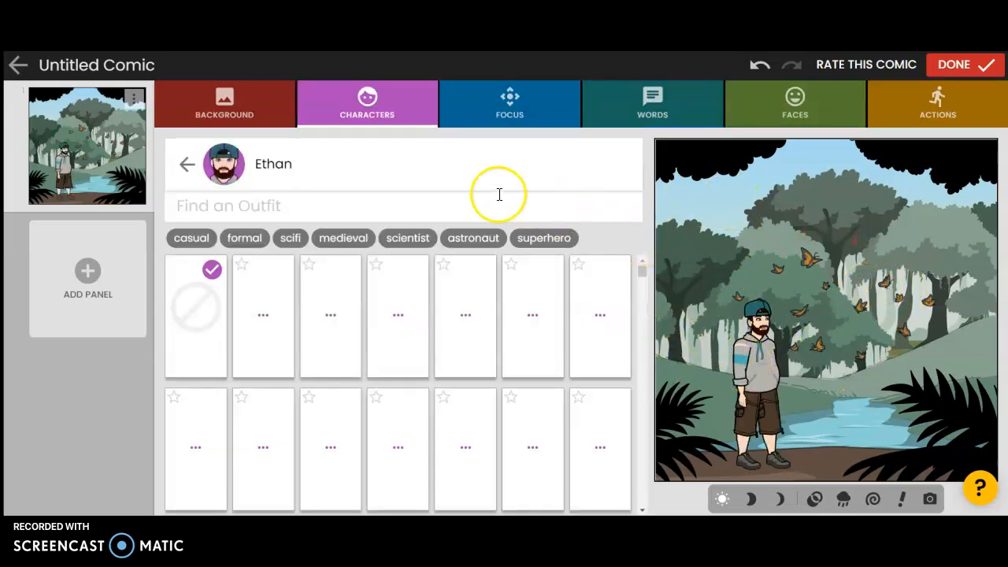
- Browse the outfit options for the avatar character
scroll(453, 267, down, 1)
scroll(445, 272, up, 1)
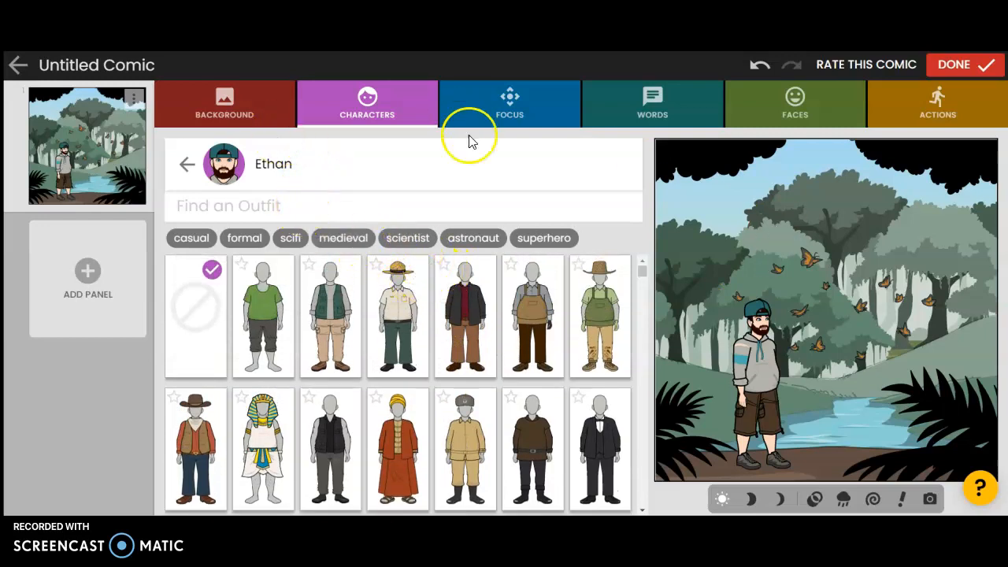
scroll(552, 291, down, 1)
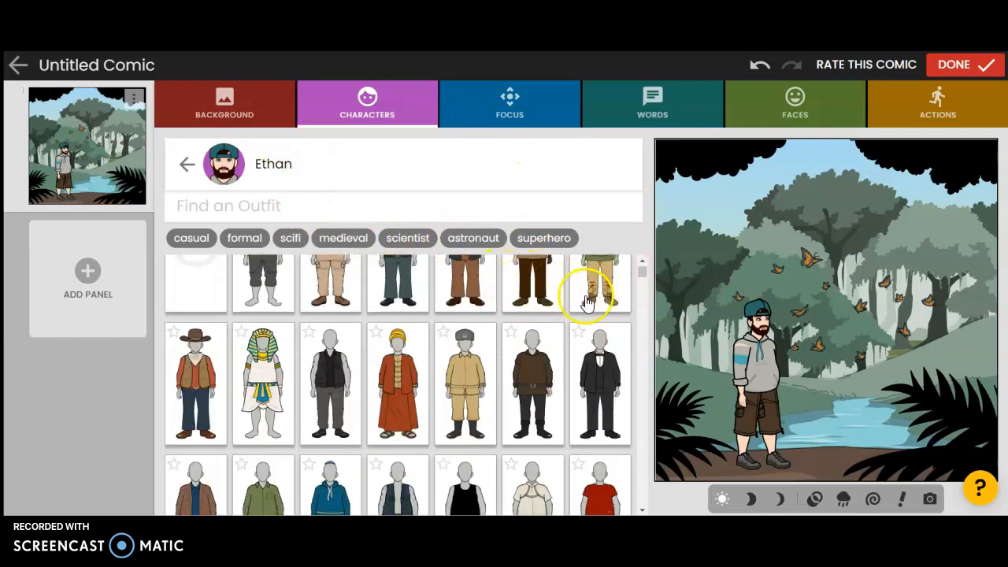
scroll(669, 303, up, 1)
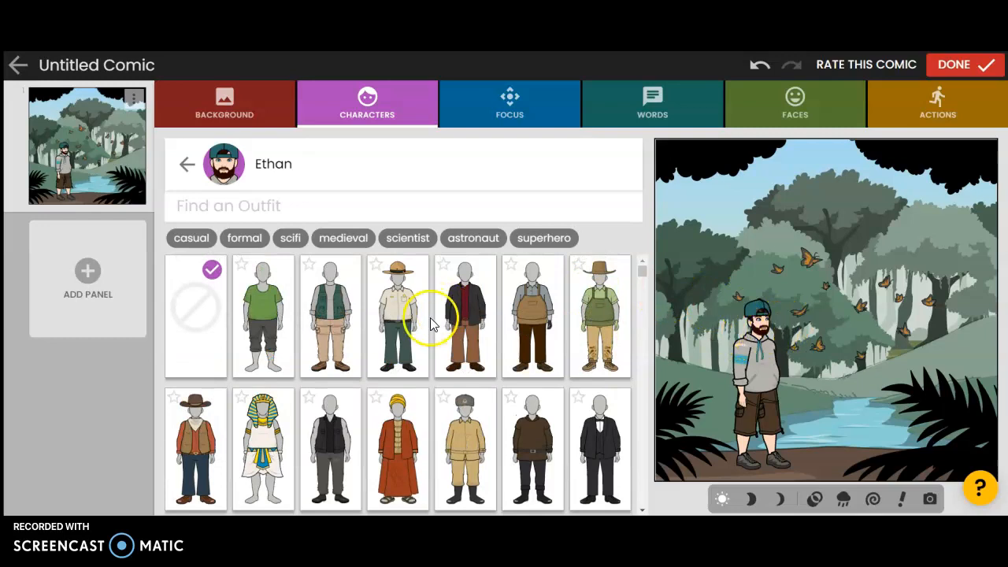
scroll(457, 331, down, 5)
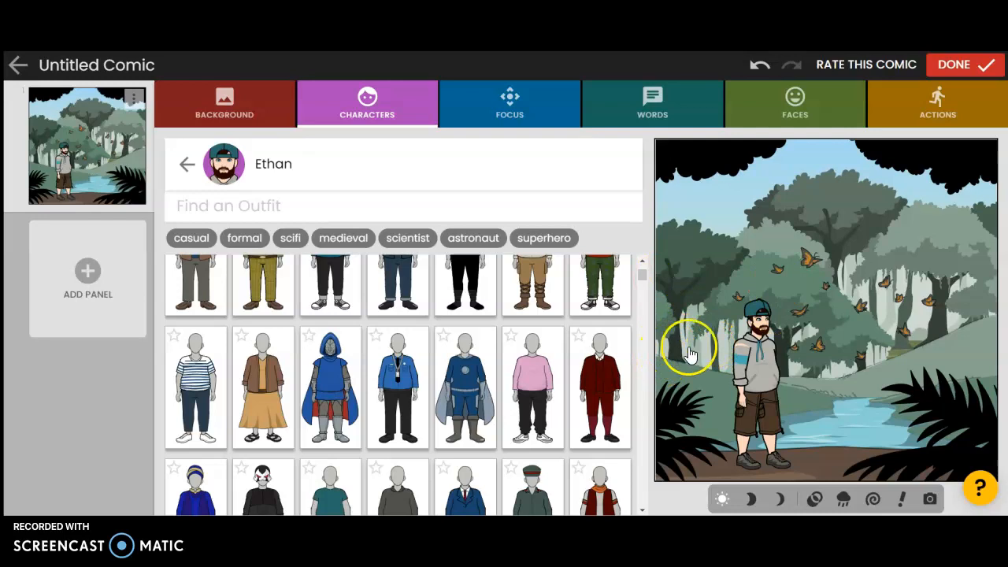
- Change the panel's focus to the second regular framing, closer on the character
click(549, 101)
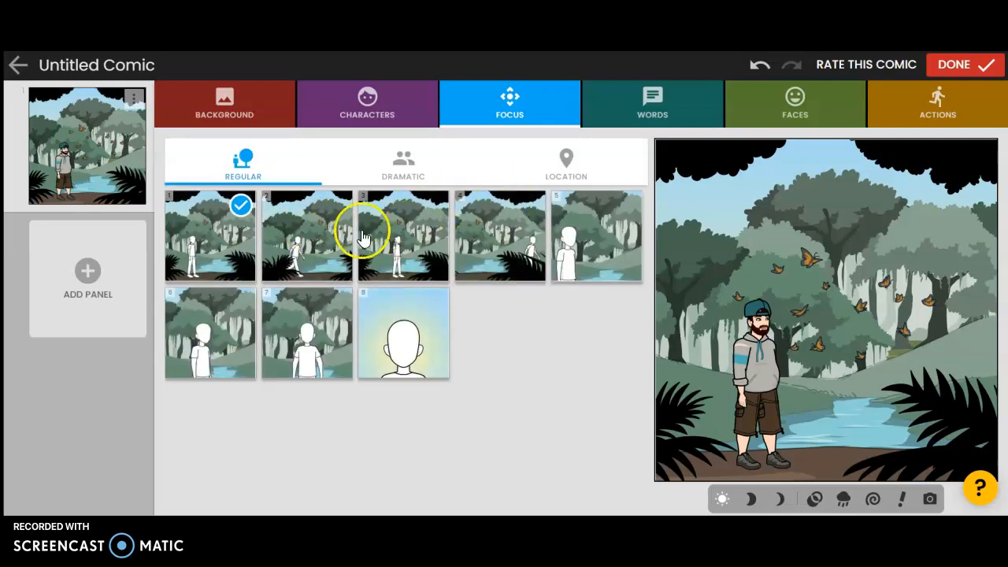
click(306, 234)
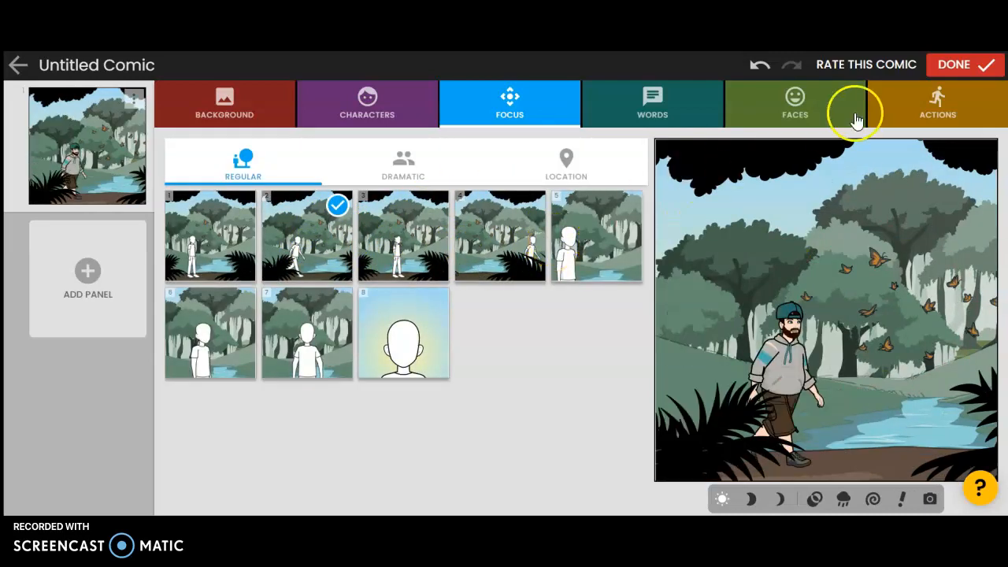
- Set the character's action to a crouching, lunging pose
click(932, 107)
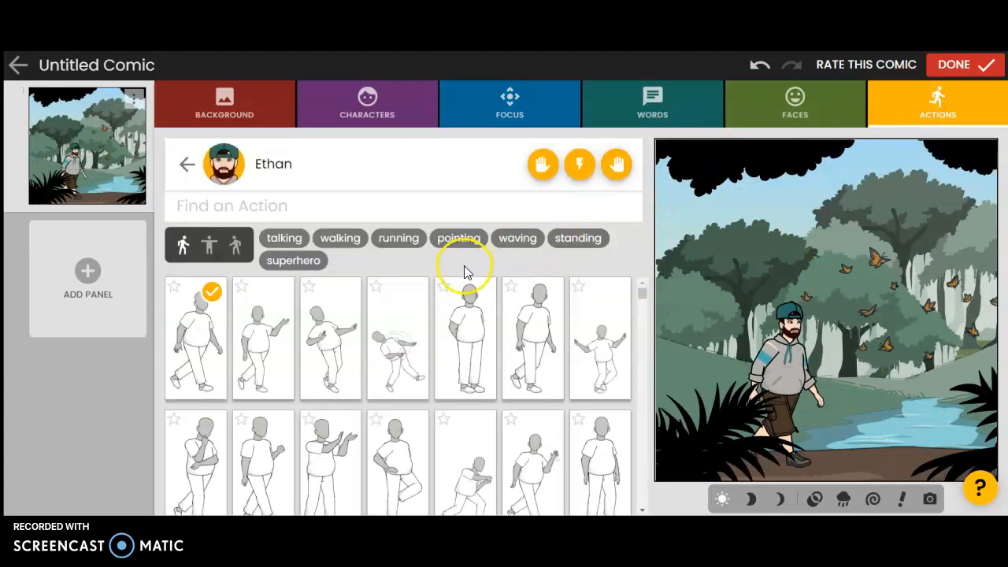
scroll(437, 318, down, 3)
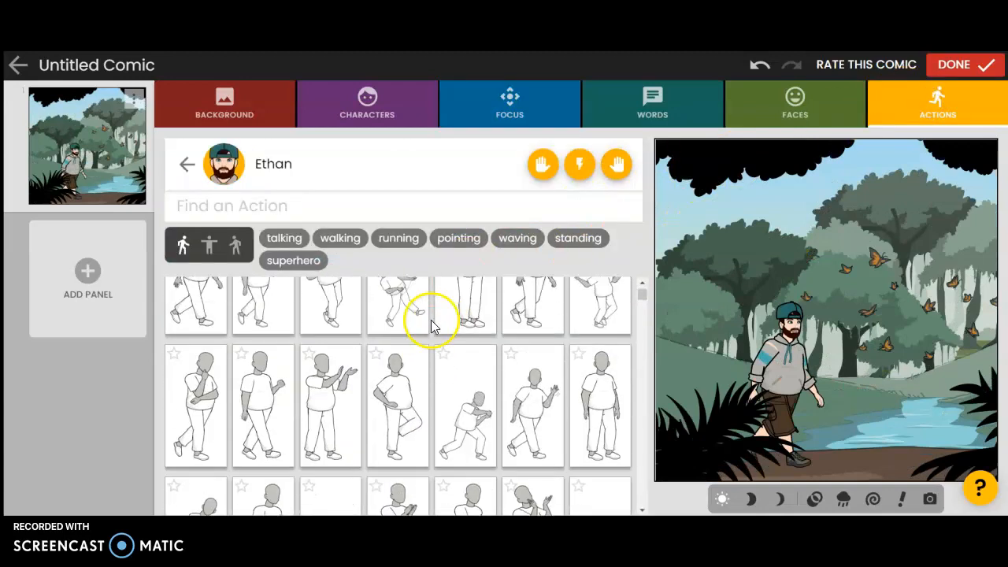
click(472, 342)
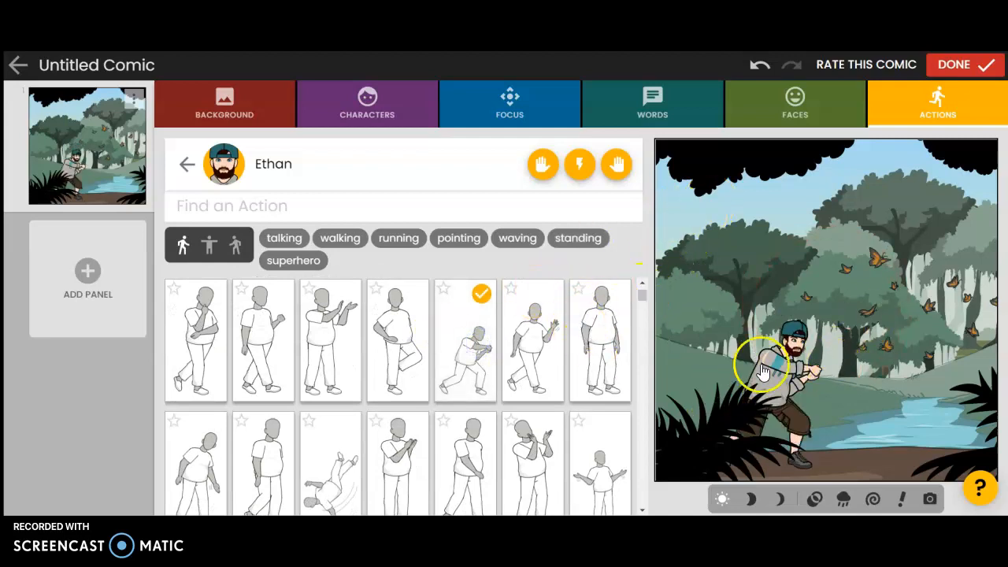
- Switch the avatar's action to a relaxed walking pose
scroll(450, 355, down, 1)
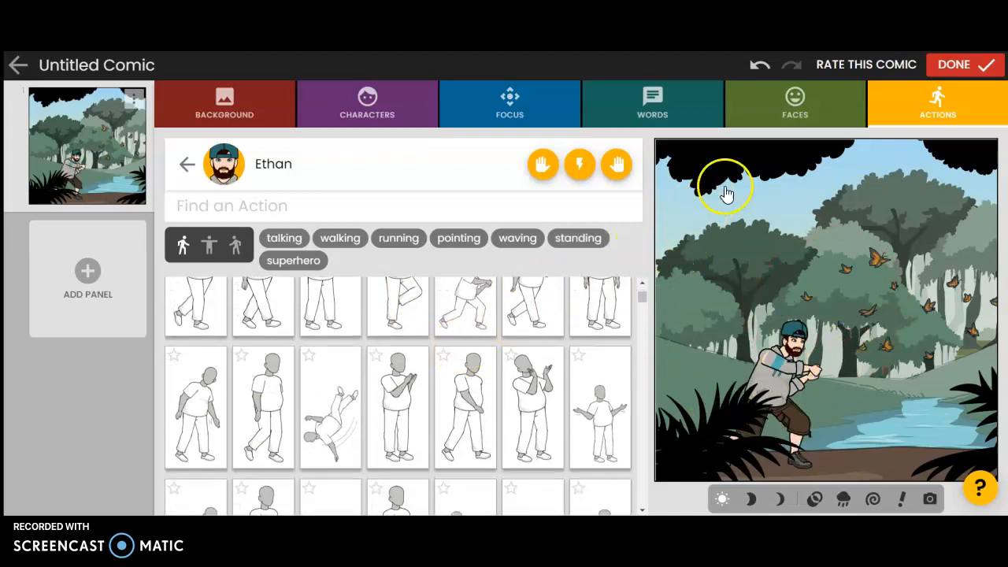
click(813, 112)
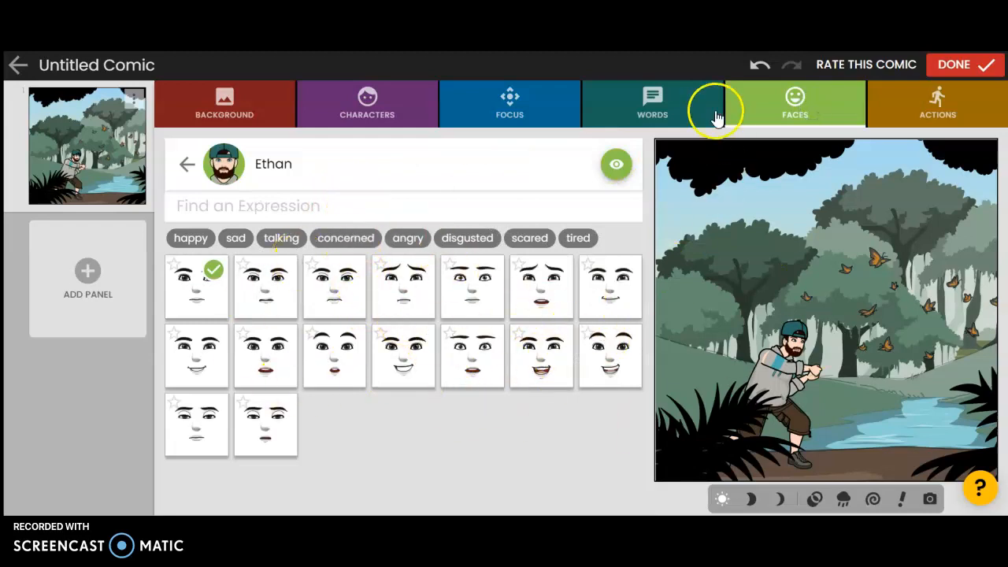
click(354, 115)
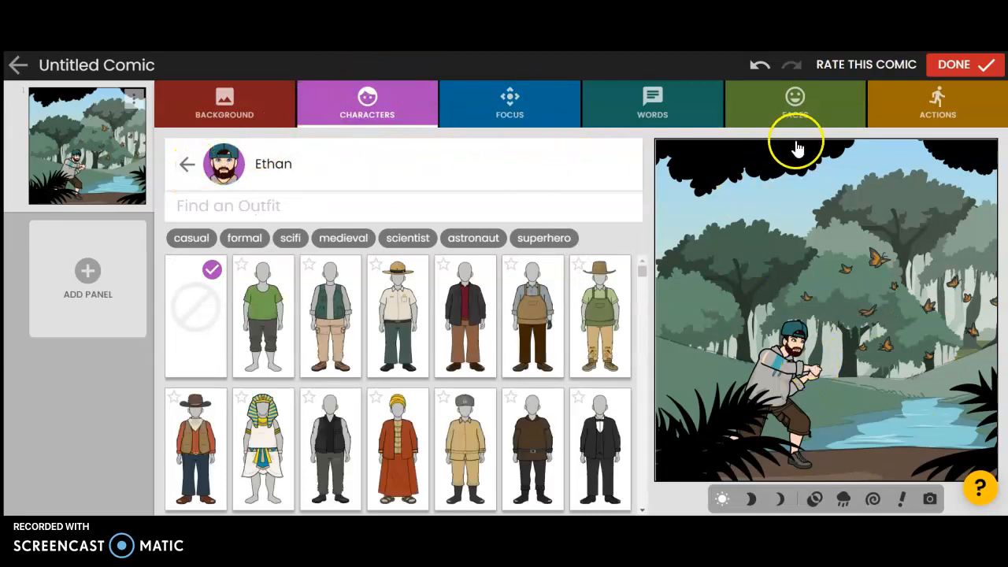
click(896, 104)
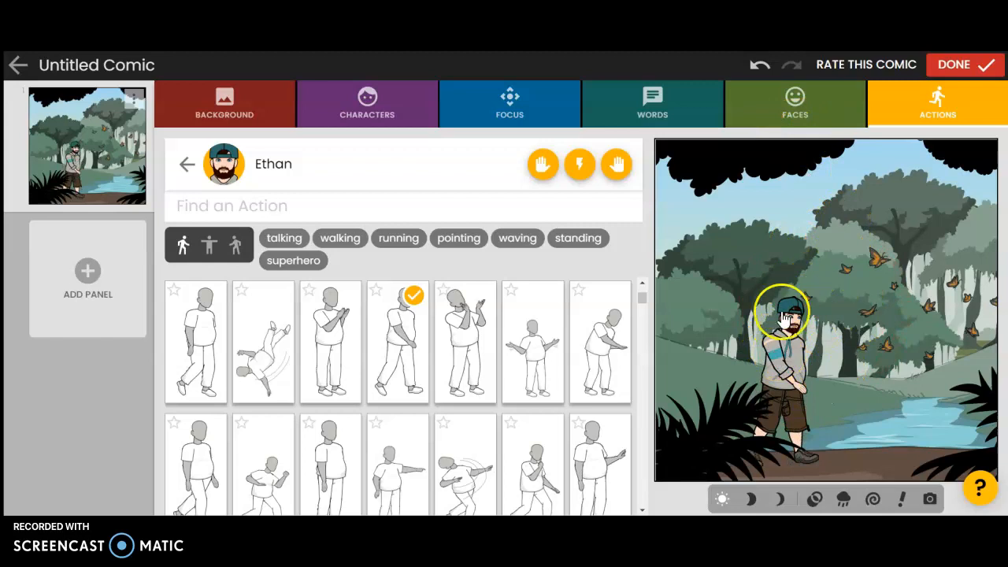
- Add a second character in a blue unicorn costume and place it to the right of your avatar
click(398, 103)
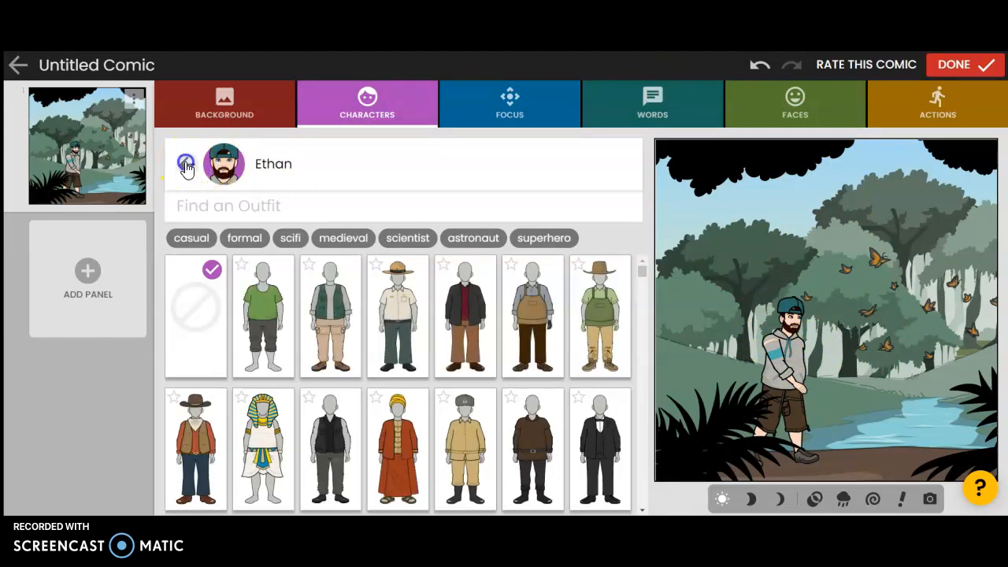
click(186, 165)
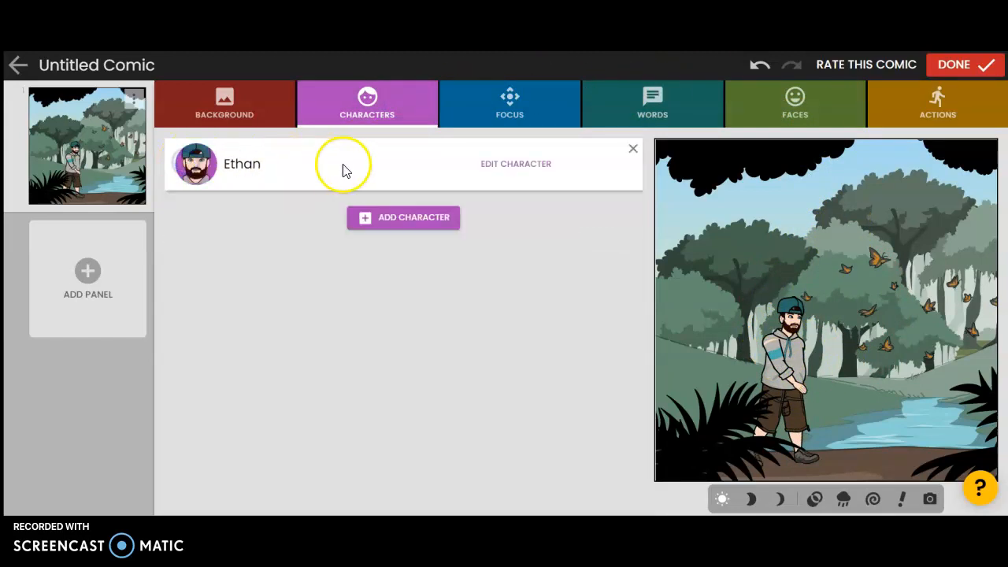
click(403, 220)
scroll(393, 244, down, 2)
scroll(433, 244, down, 3)
scroll(412, 236, up, 3)
scroll(472, 267, down, 3)
scroll(449, 272, up, 3)
scroll(472, 301, down, 7)
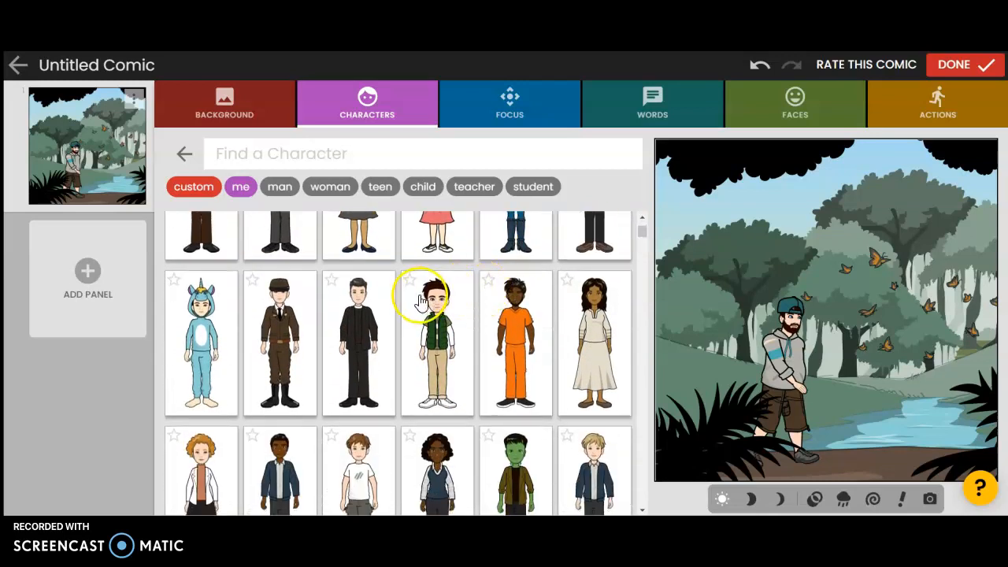
click(208, 315)
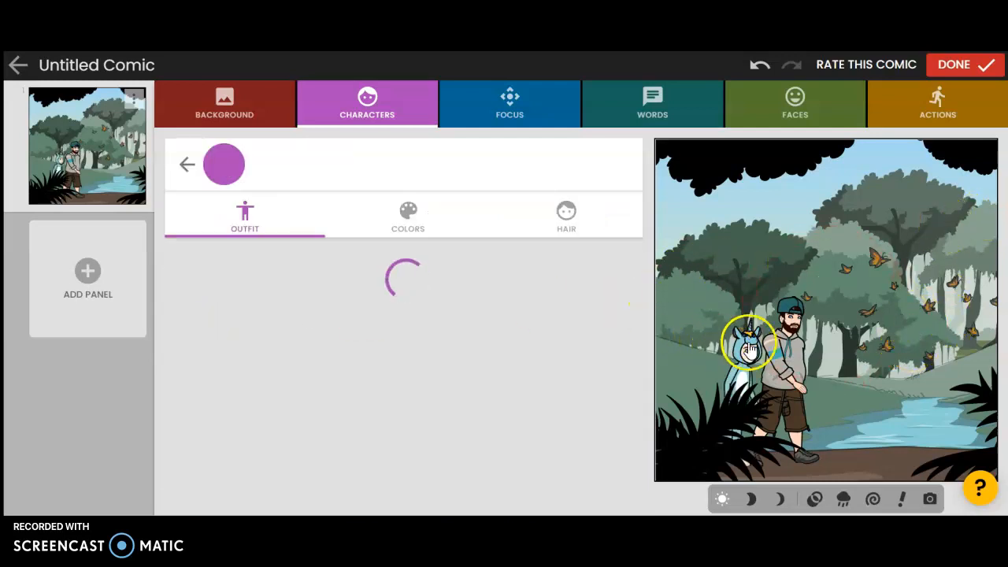
drag(752, 346, 908, 330)
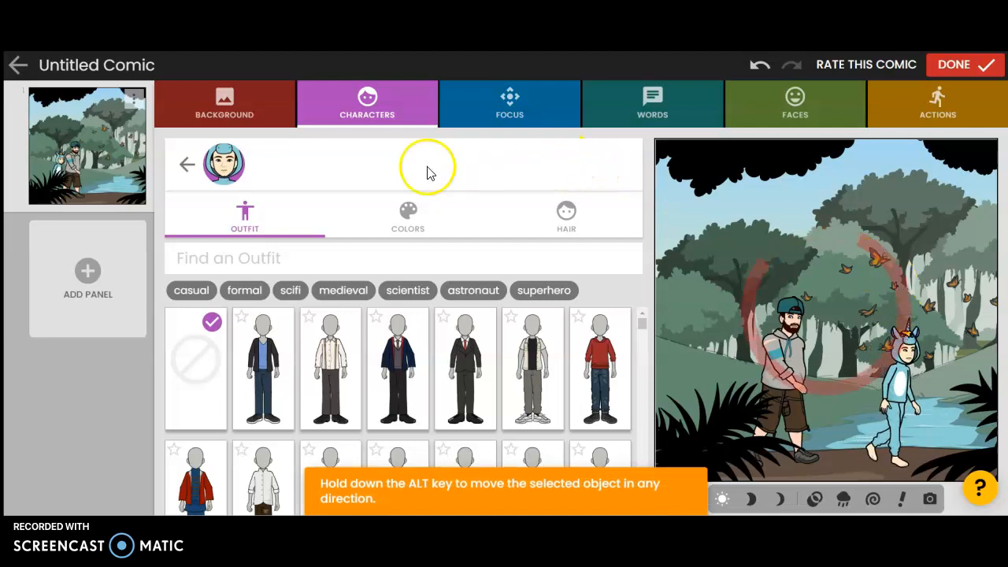
- Try different skin colours on the unicorn character, settling on the light tone fifth in the first row
click(772, 380)
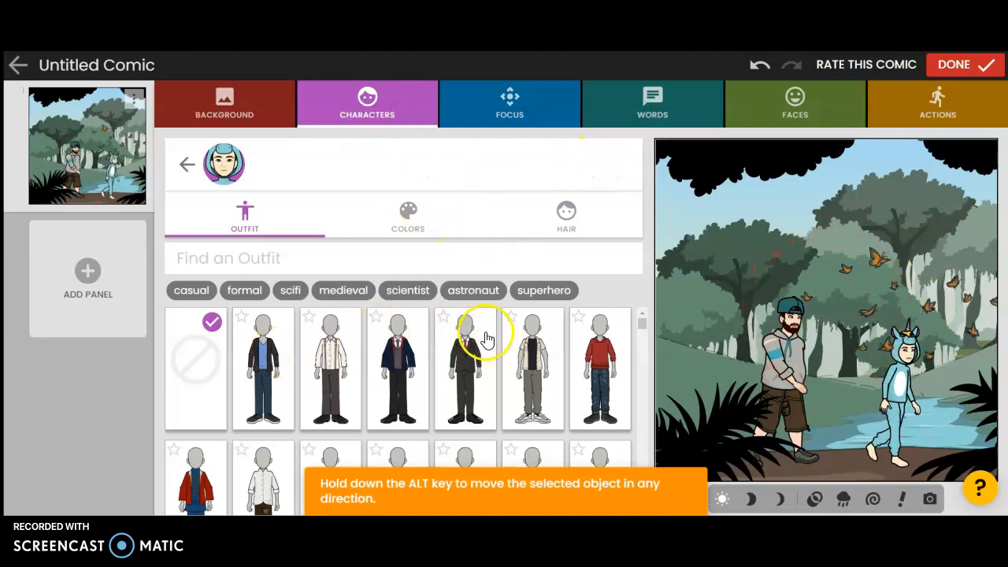
click(427, 218)
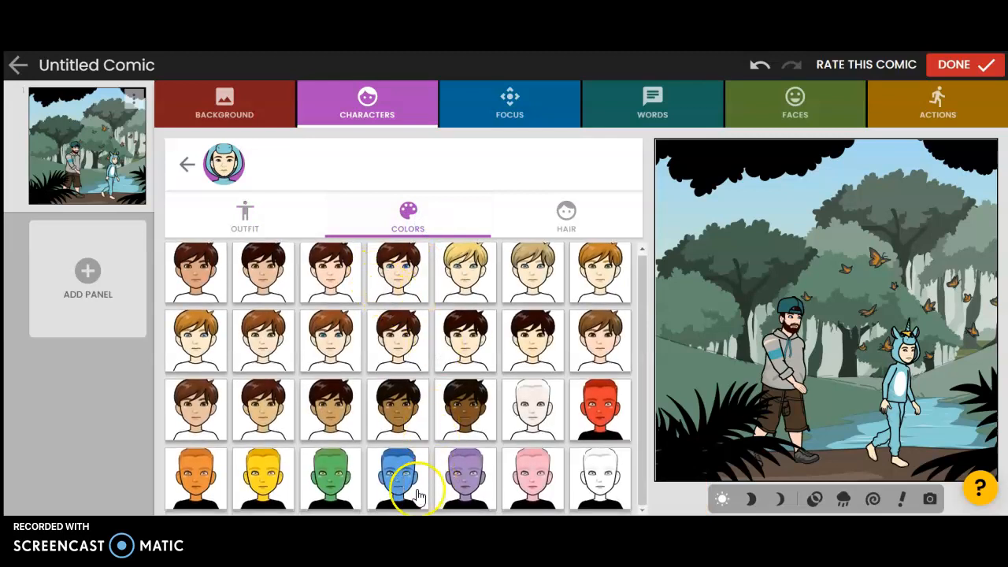
click(403, 481)
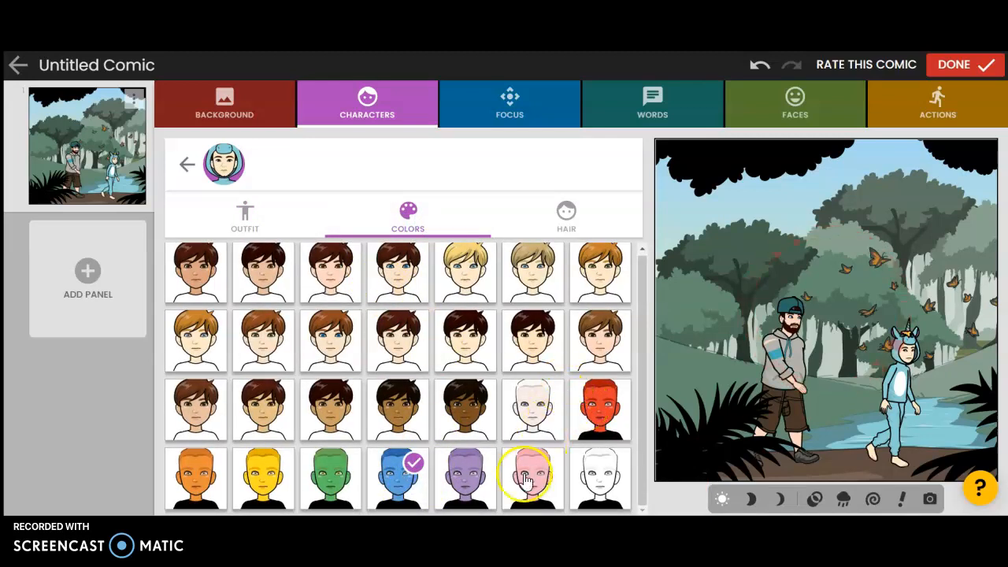
click(599, 415)
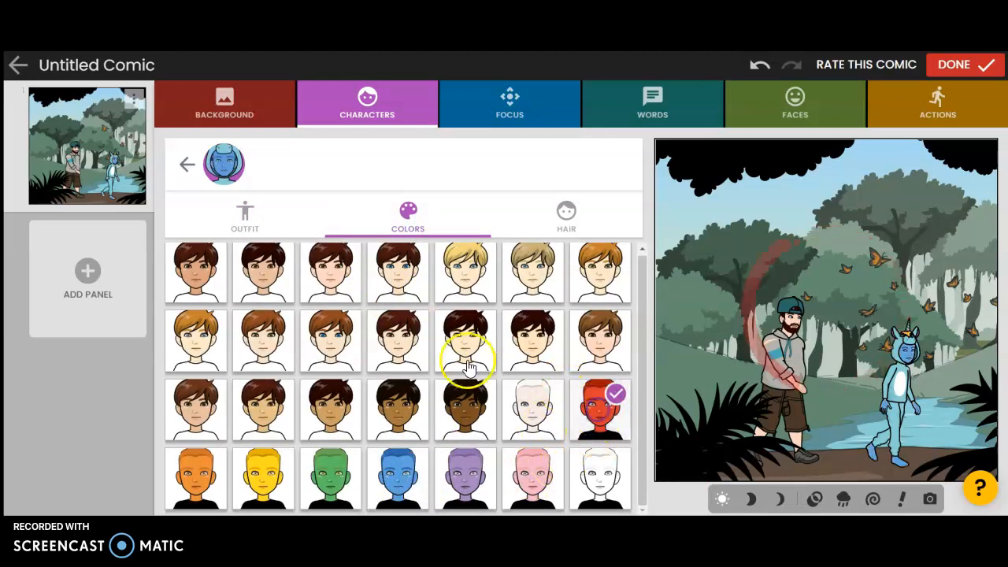
click(564, 215)
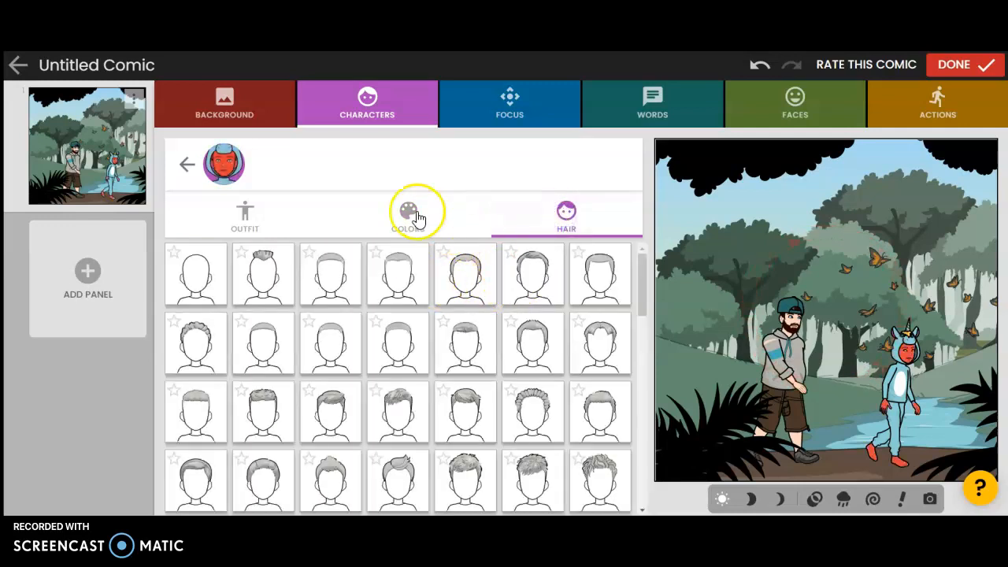
click(408, 223)
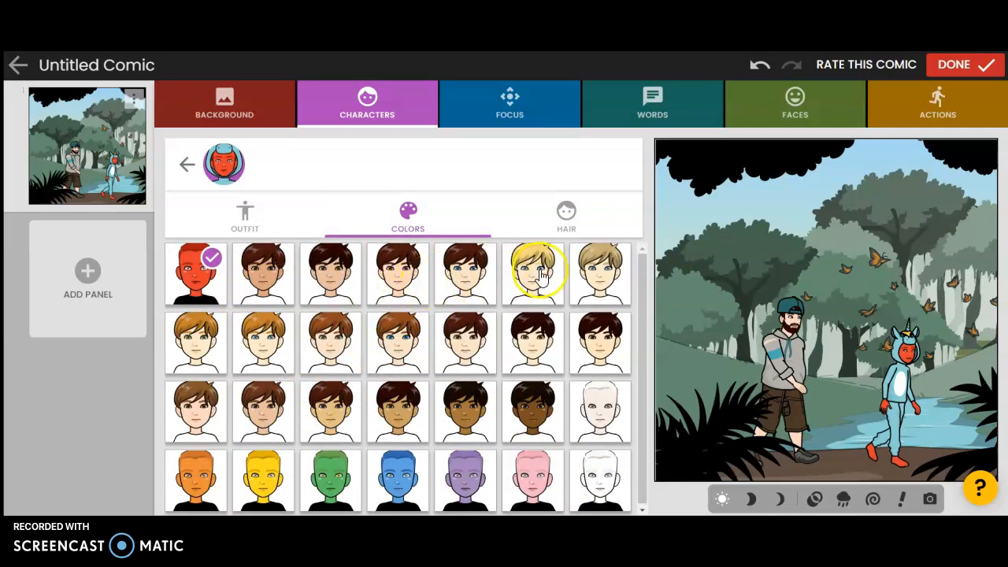
click(463, 272)
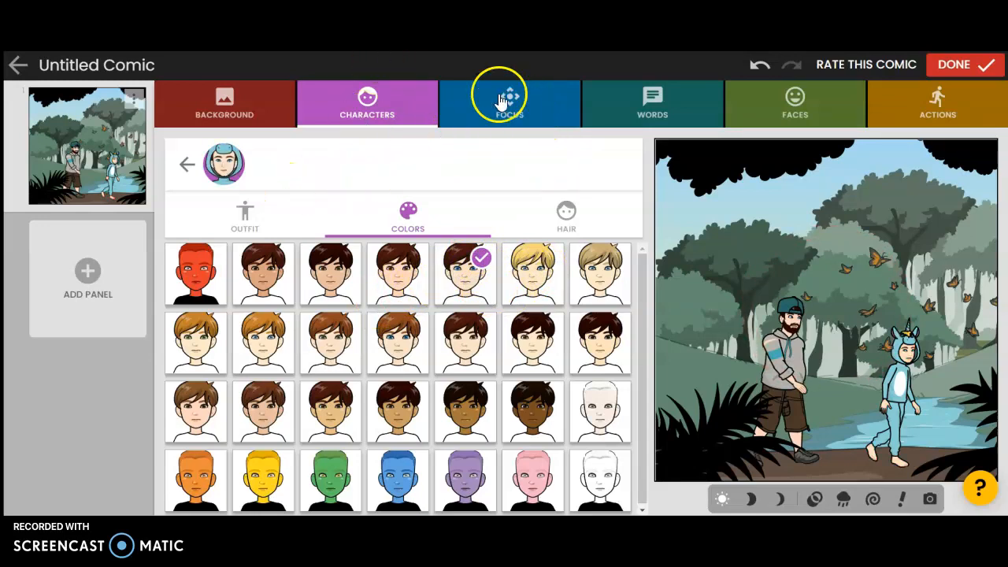
- Set the panel focus to the second regular framing and move the unicorn character right of the avatar
click(190, 165)
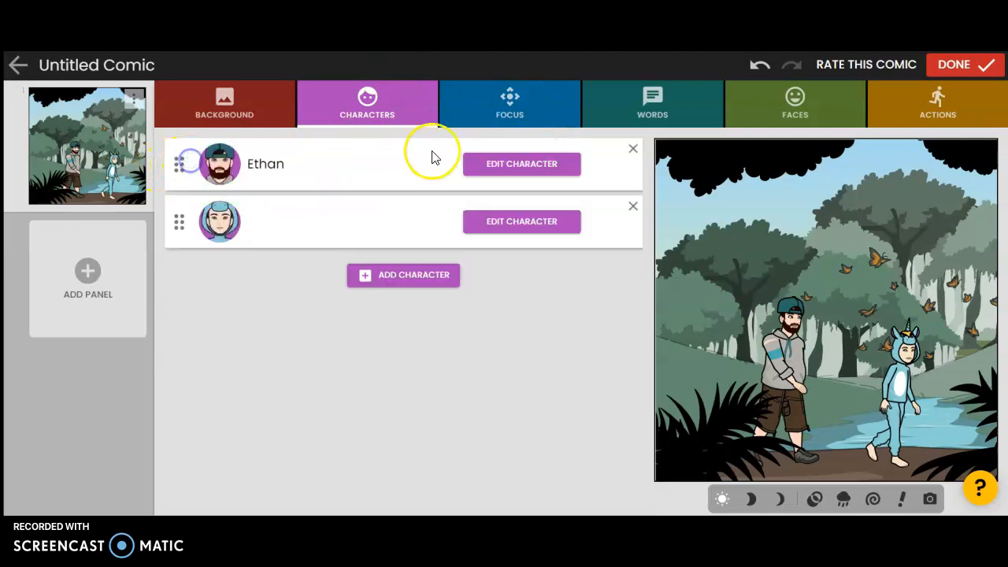
click(496, 98)
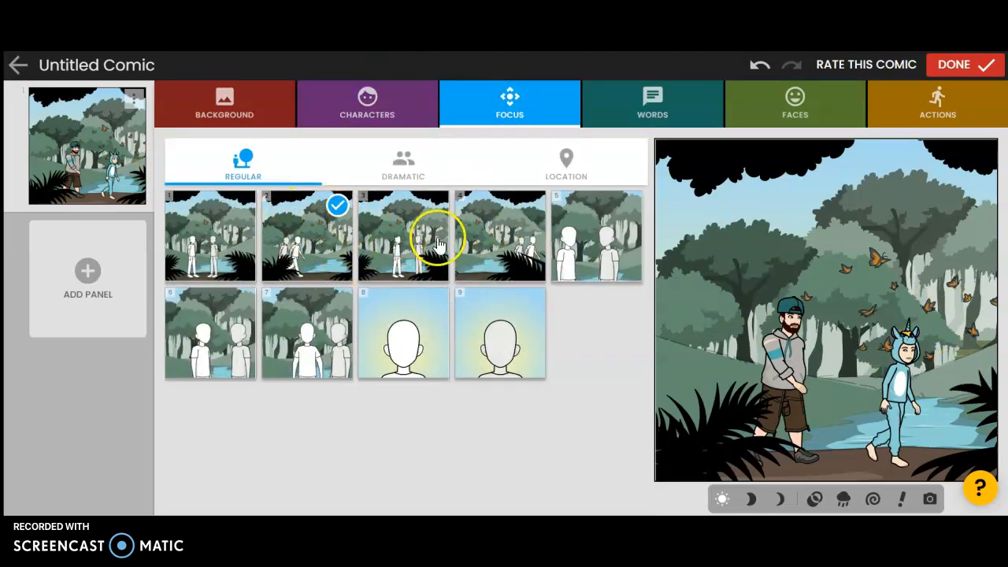
click(609, 240)
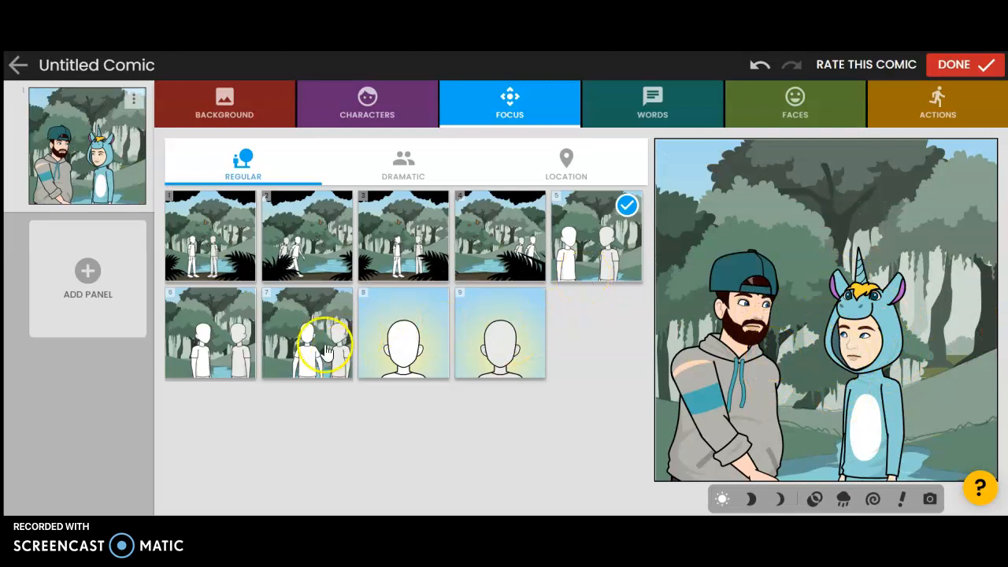
click(304, 331)
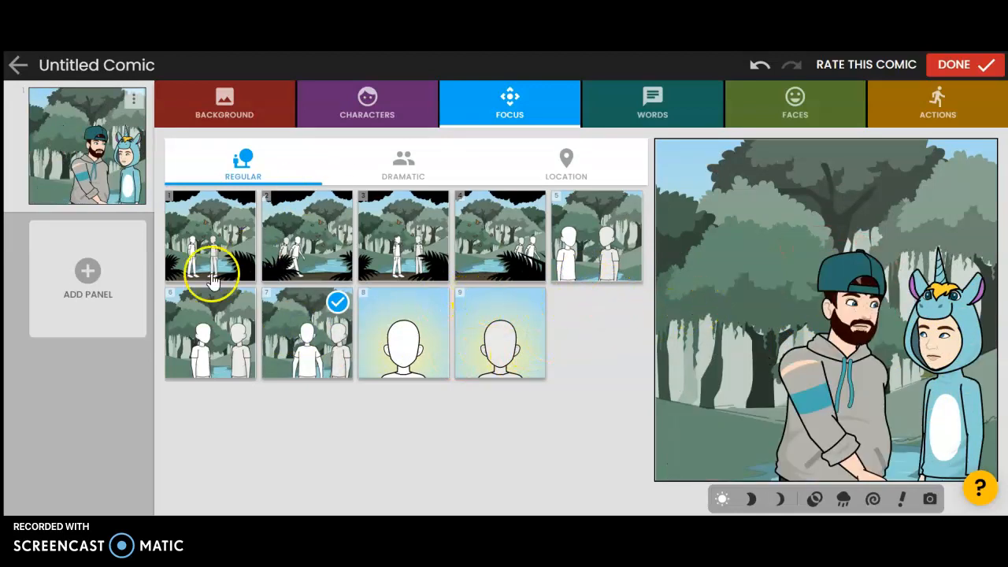
click(227, 238)
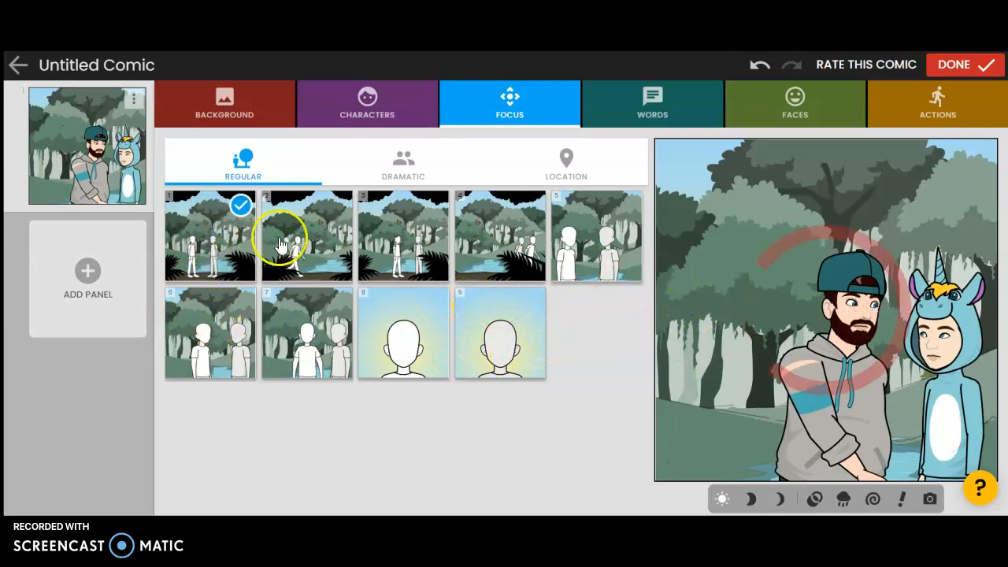
click(327, 240)
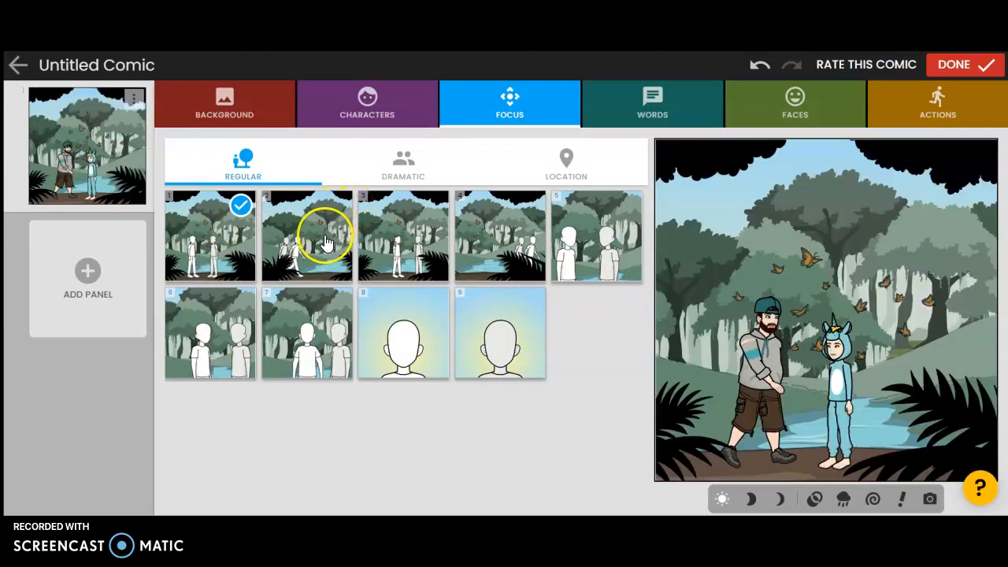
click(328, 240)
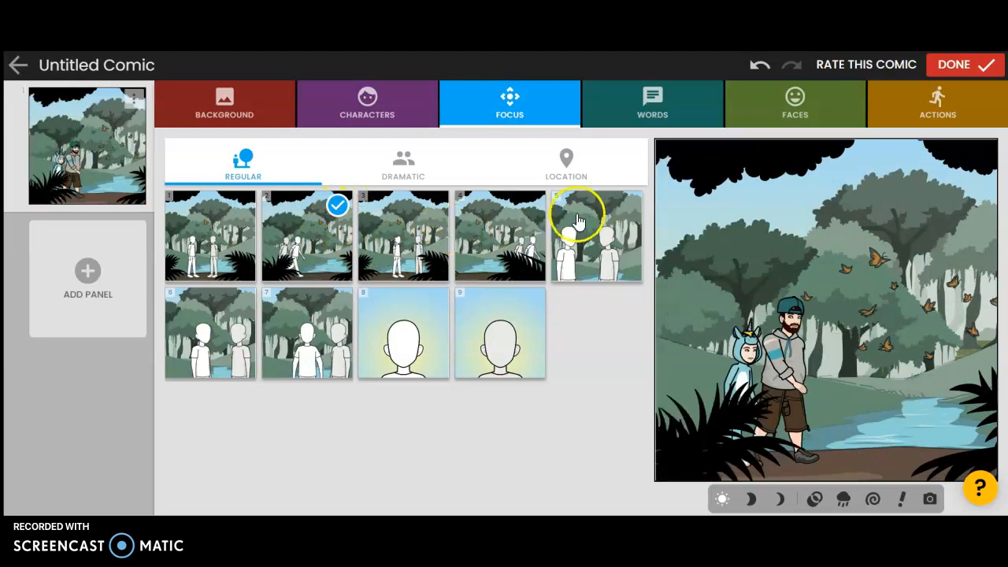
drag(761, 371, 869, 376)
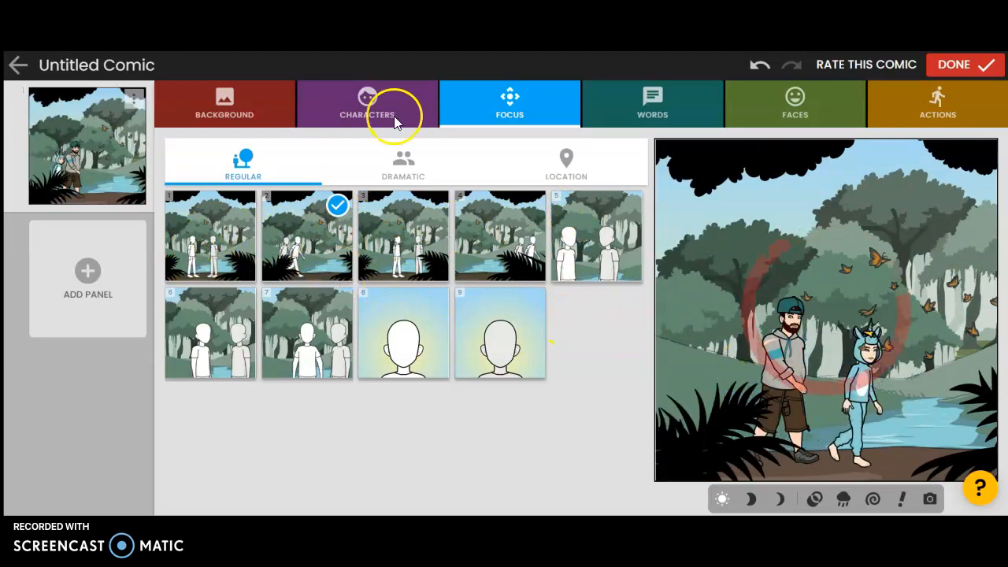
- Give your avatar a speech bubble saying "Where are we going?"
click(648, 102)
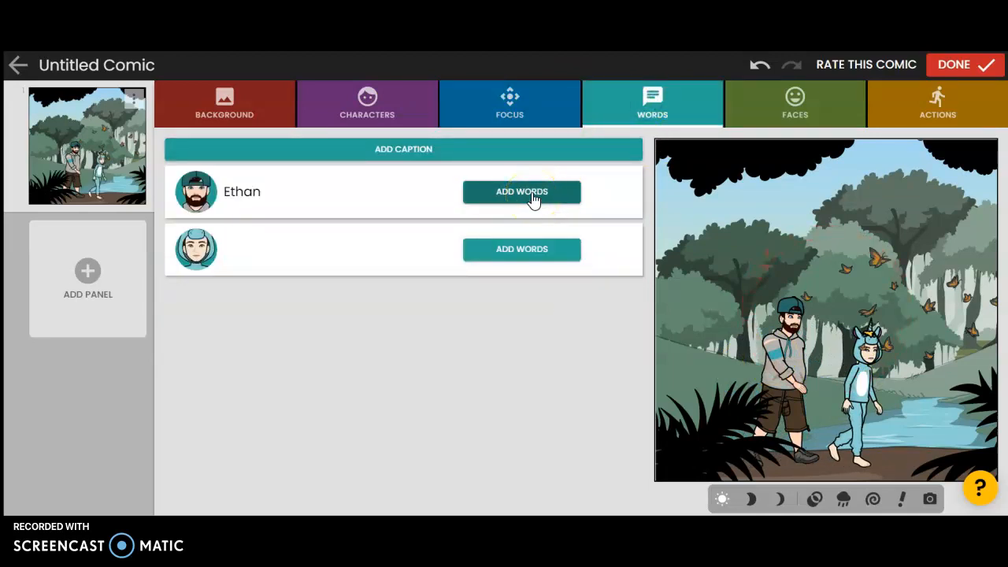
click(352, 200)
click(534, 199)
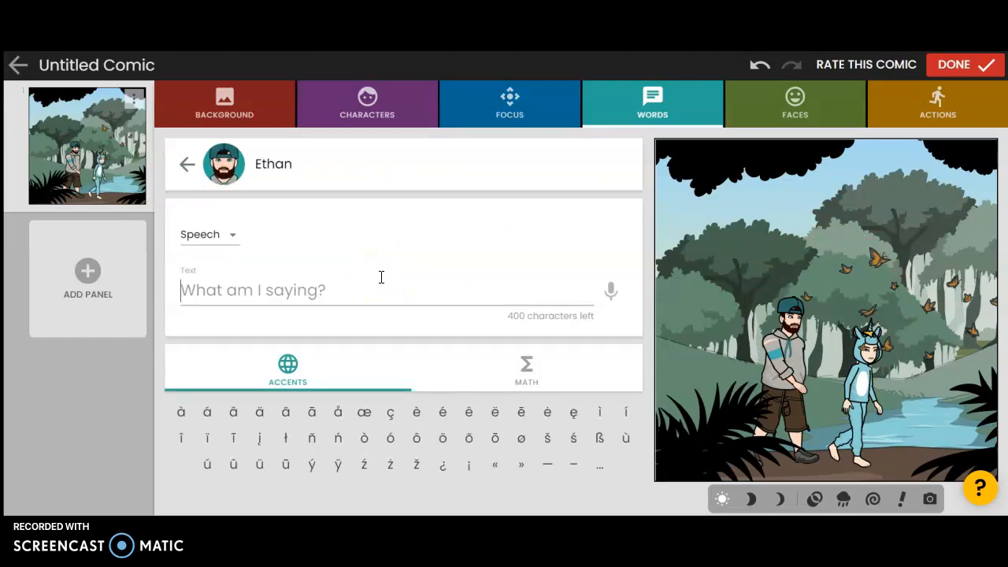
text(Where are we G)
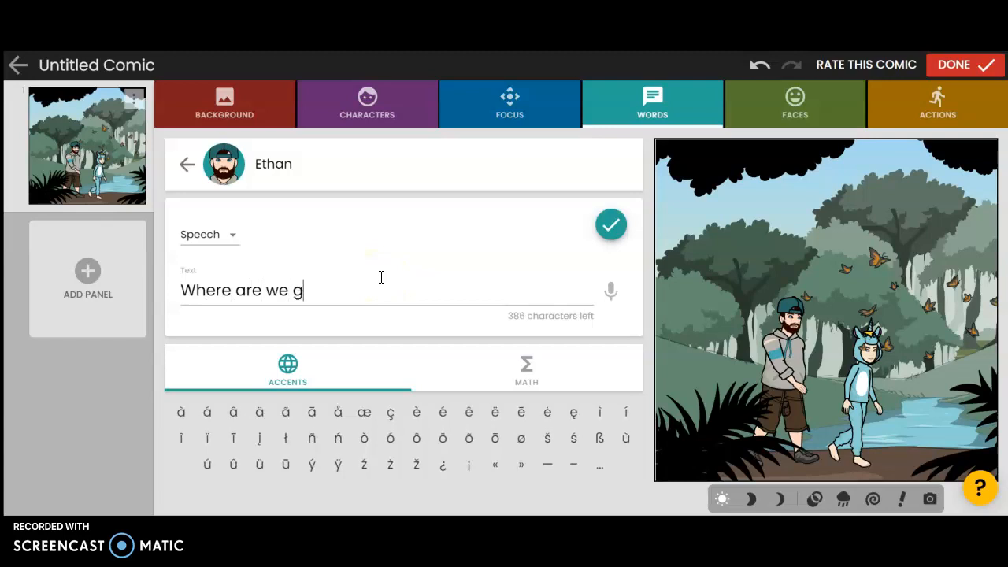
text(oing?)
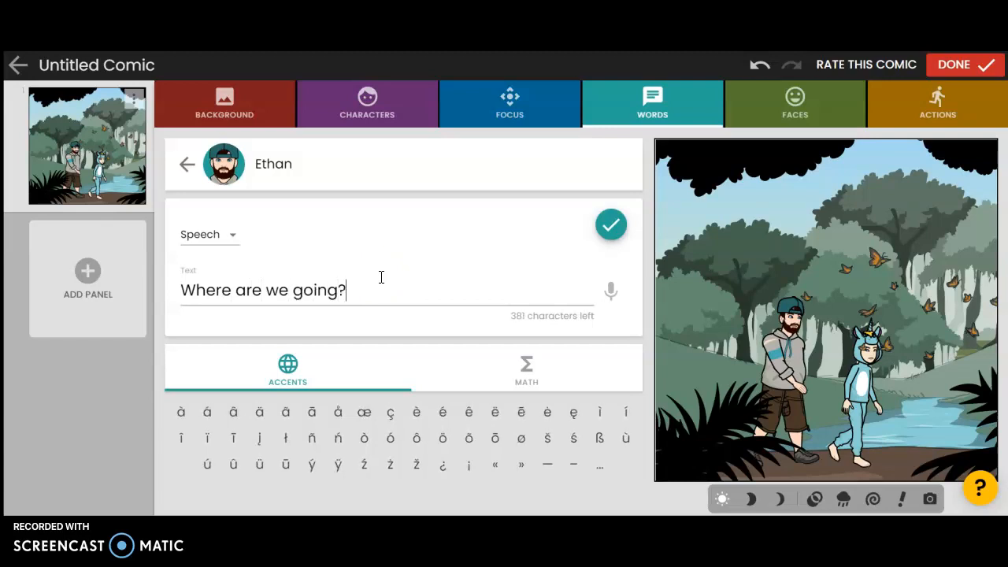
click(600, 232)
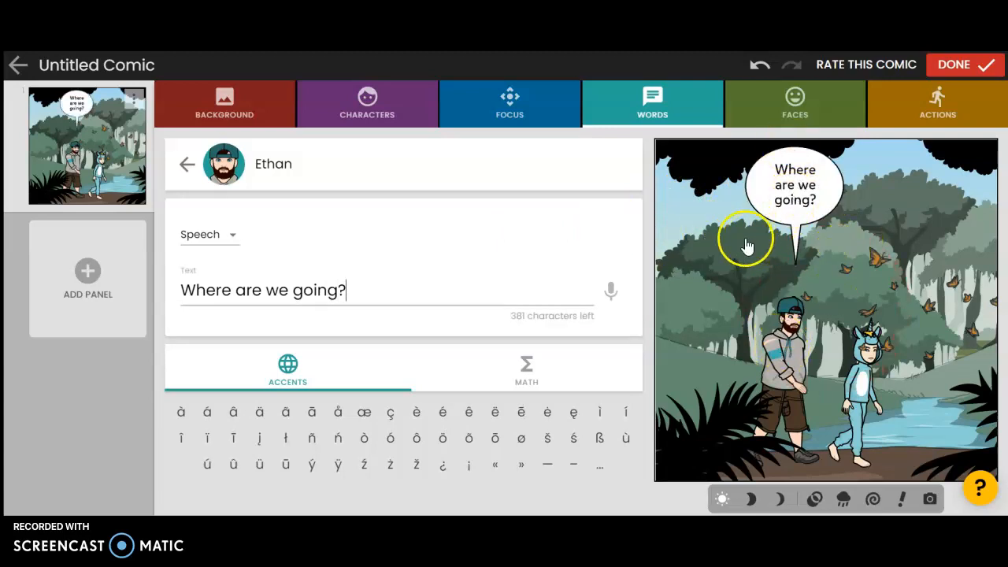
click(768, 217)
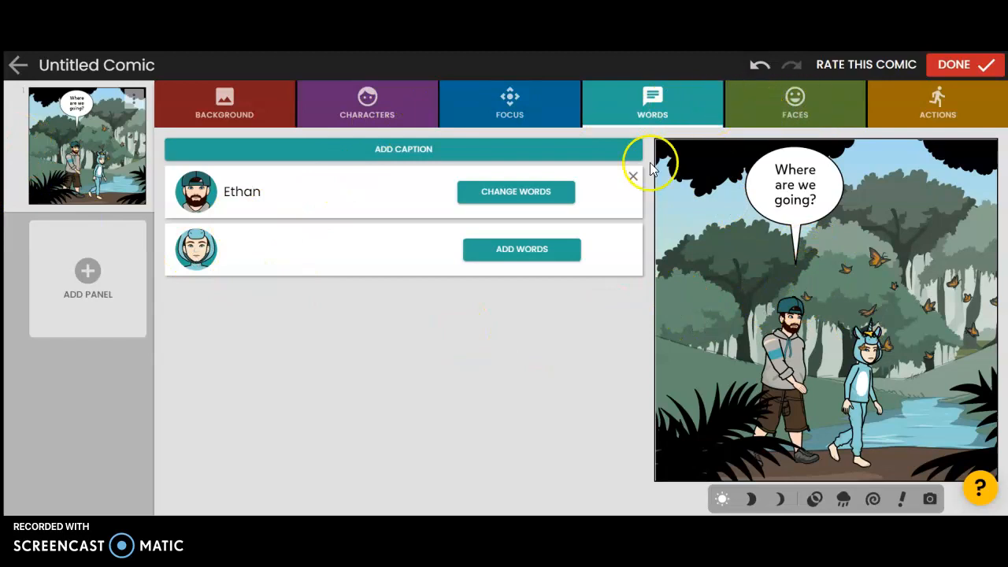
- Add a second panel and move the unicorn character to the right of the avatar in it
click(795, 96)
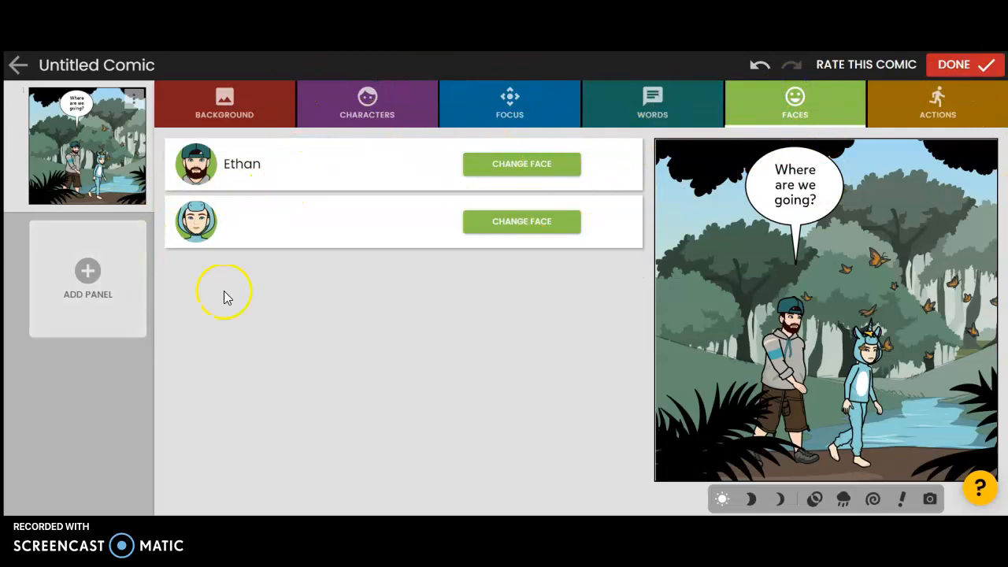
click(84, 273)
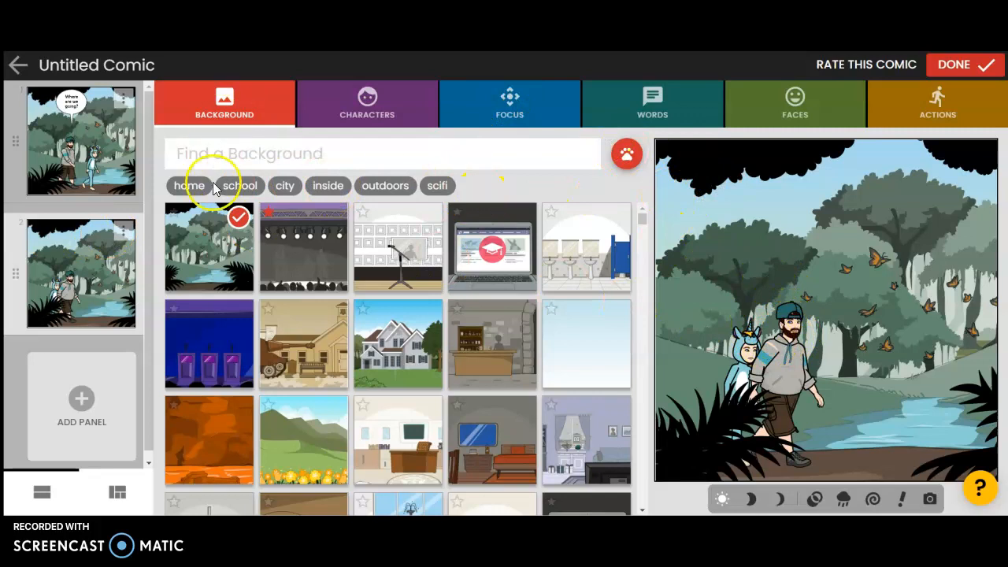
drag(730, 356, 903, 352)
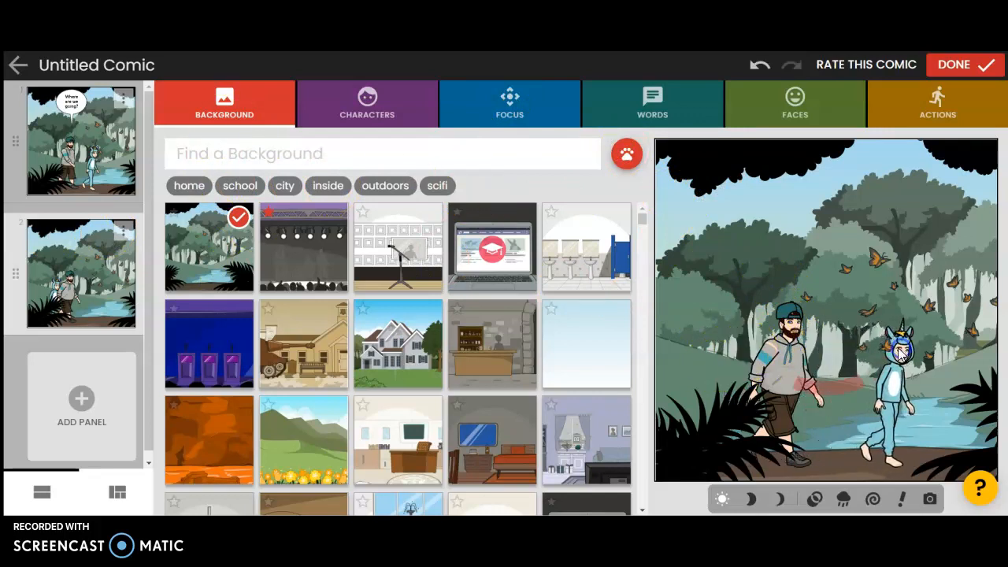
click(815, 306)
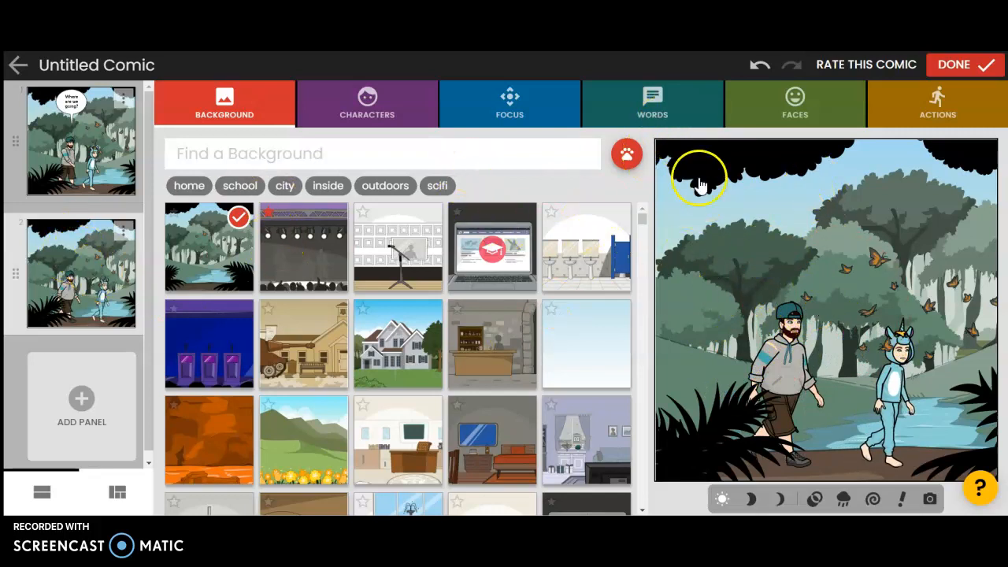
- Give the unicorn character a speech bubble saying "To an awesome fishing spot" in the second panel
click(652, 103)
click(554, 249)
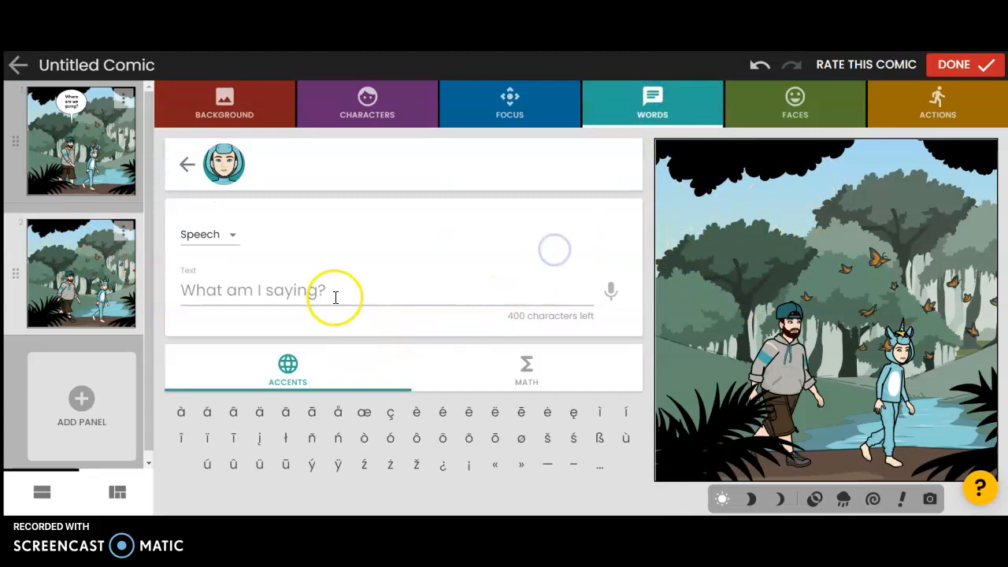
text(To an awesome fishing spot)
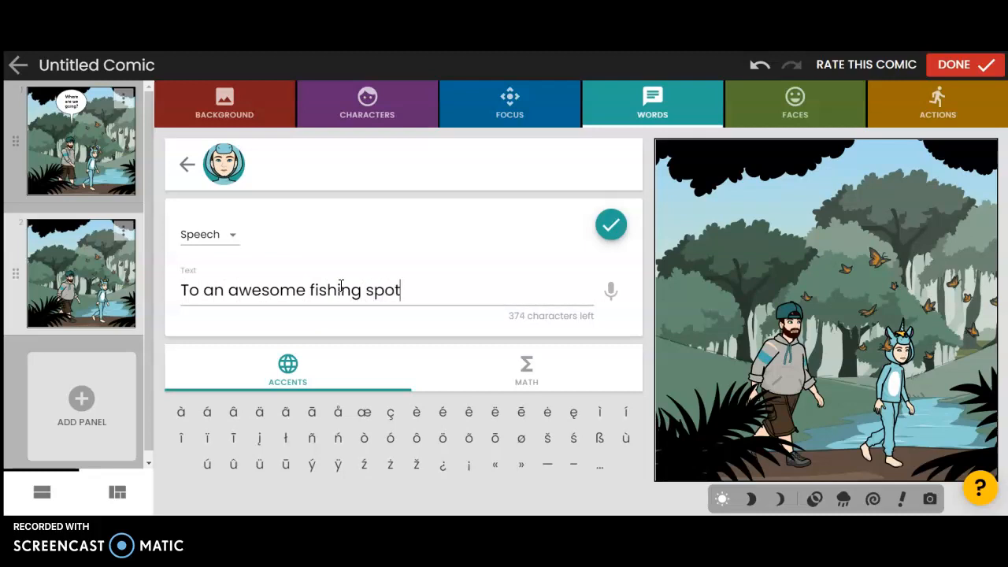
click(613, 225)
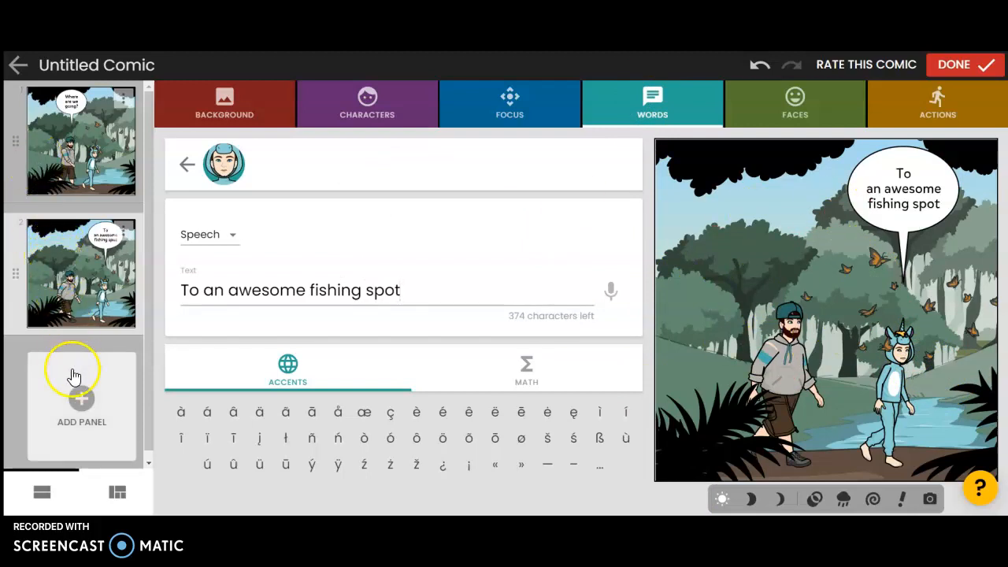
- Add a third panel and change its background to the rocky mountain beach scene
click(76, 399)
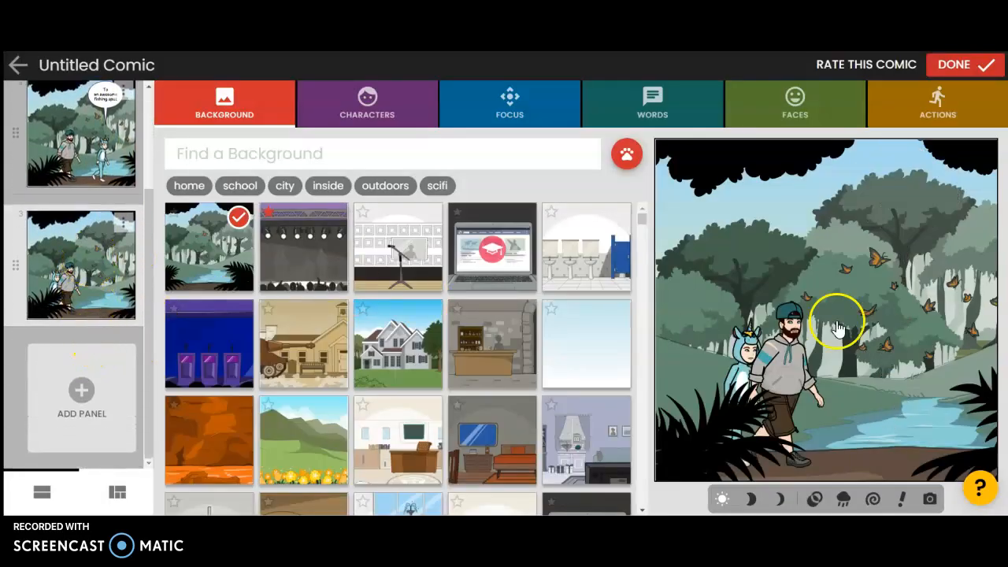
scroll(122, 224, up, 3)
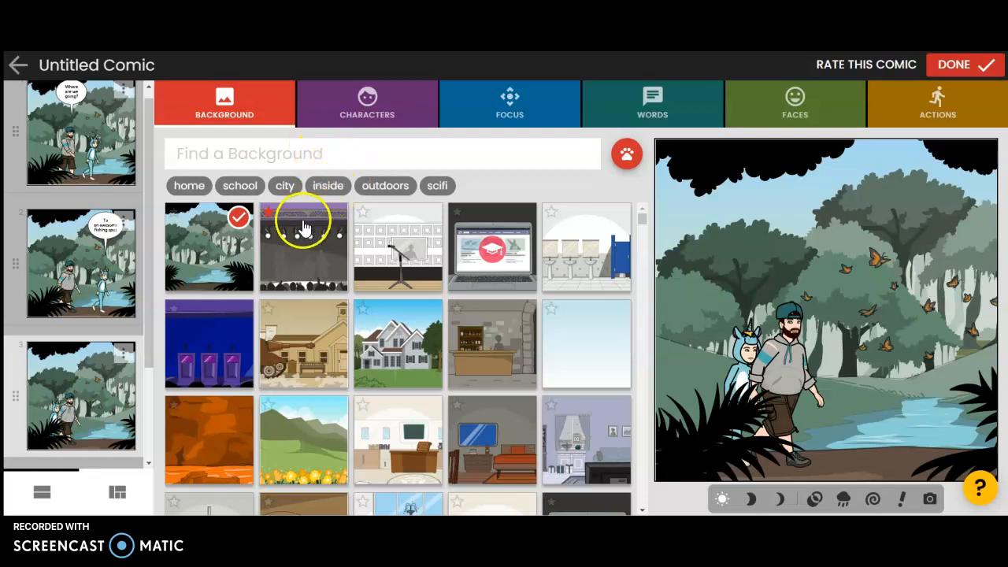
scroll(371, 218, down, 3)
scroll(485, 265, down, 1)
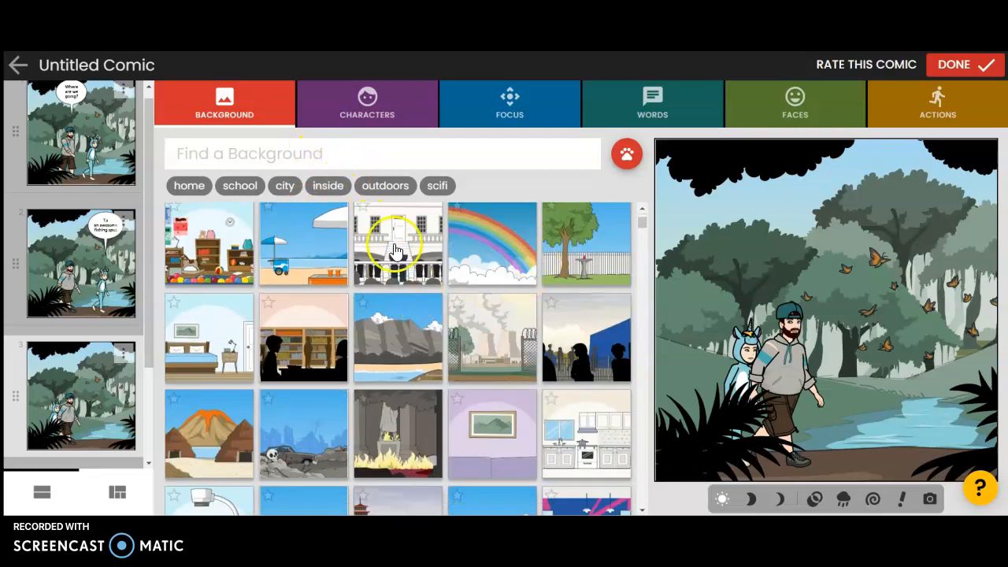
scroll(394, 252, down, 1)
click(400, 273)
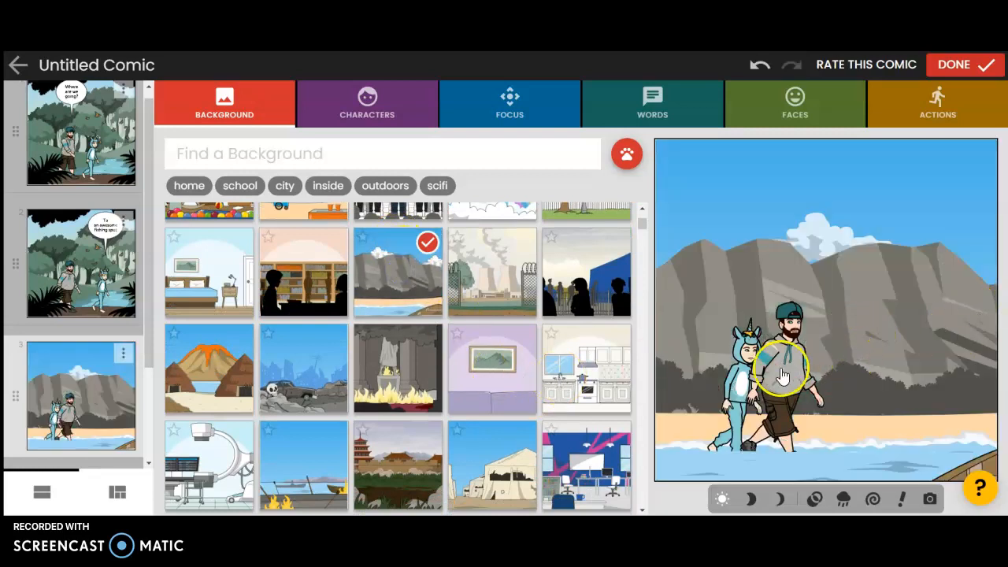
- Move the unicorn character to the right of the avatar in the third panel
drag(745, 341, 900, 327)
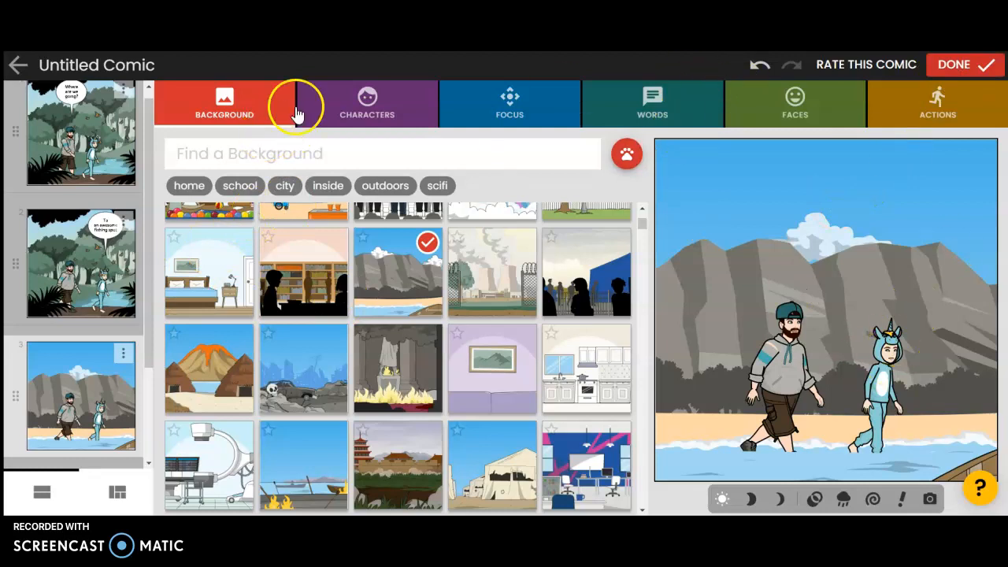
click(823, 99)
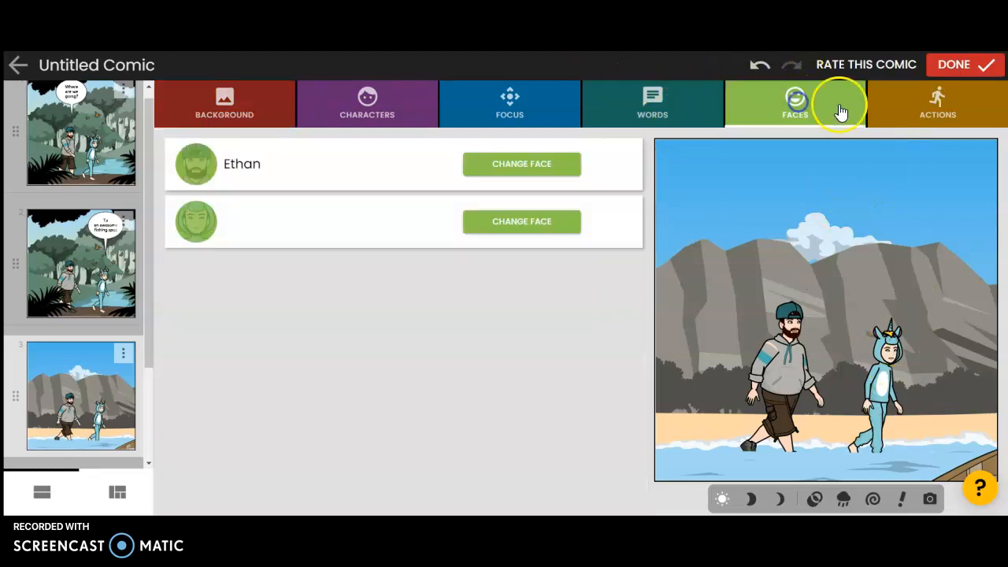
click(929, 99)
- Complete the comic, entering the title "The fishing spot" and continuing to the finished comic view
click(963, 69)
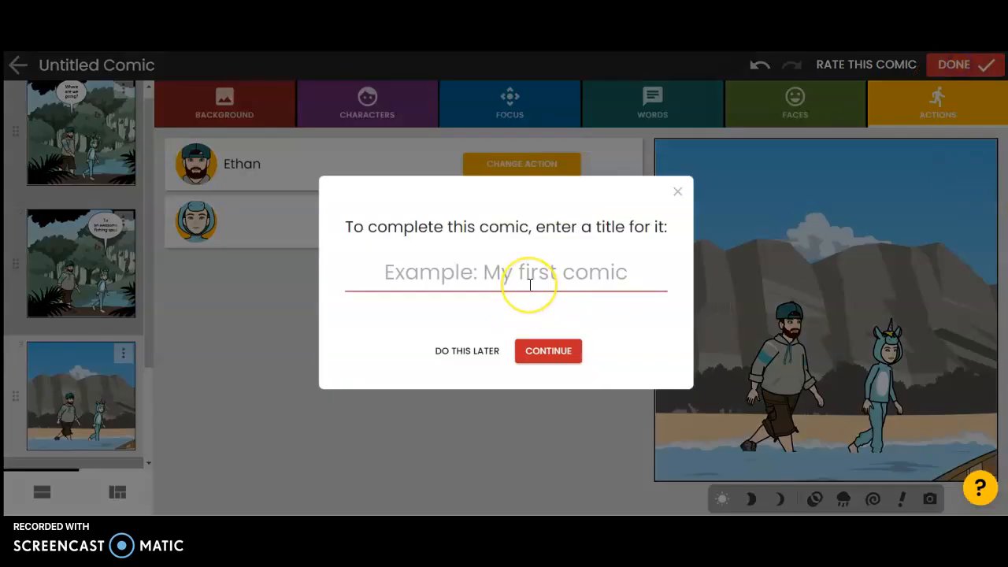
click(530, 285)
text(The fishing spo)
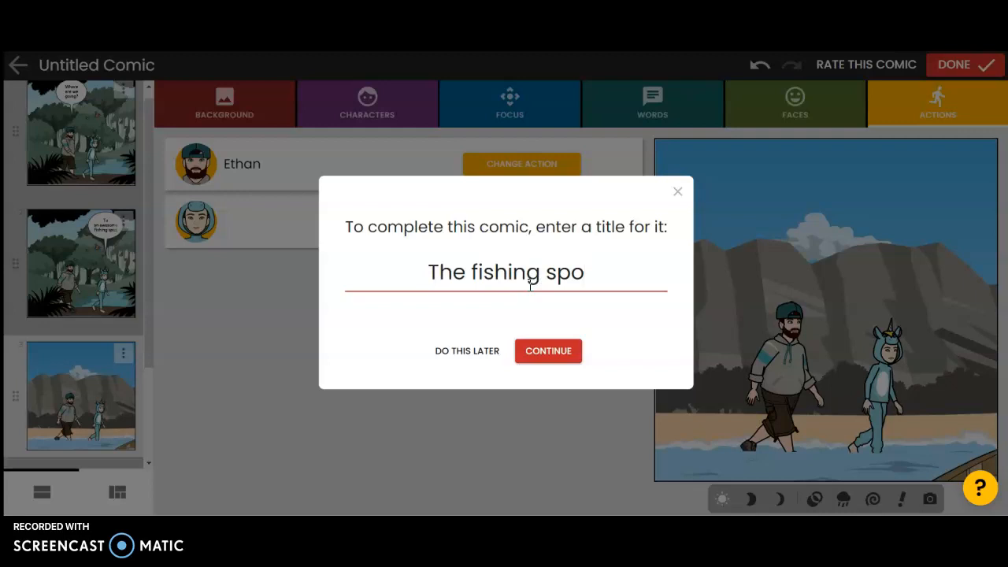
text(t)
click(567, 354)
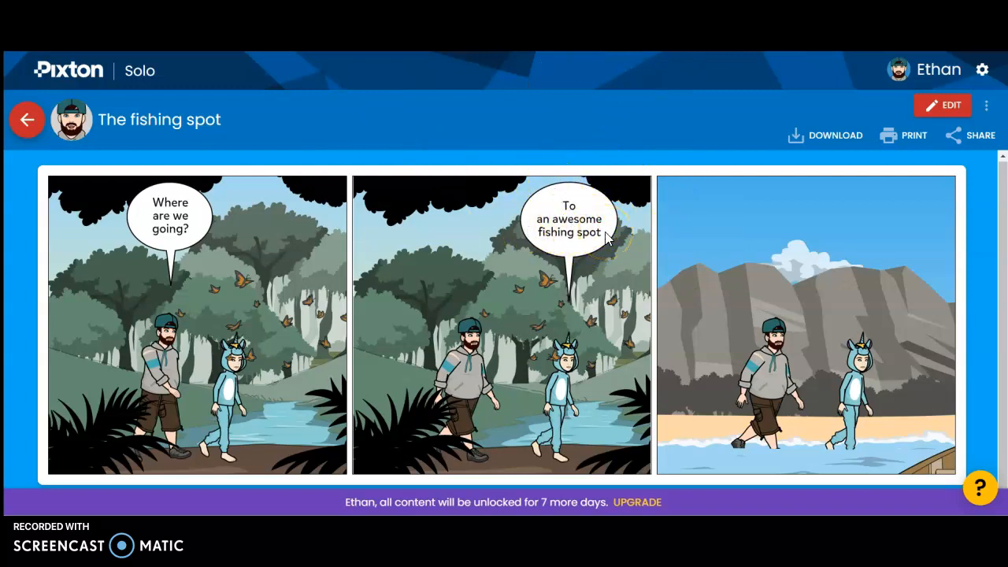
drag(1005, 288, 1005, 289)
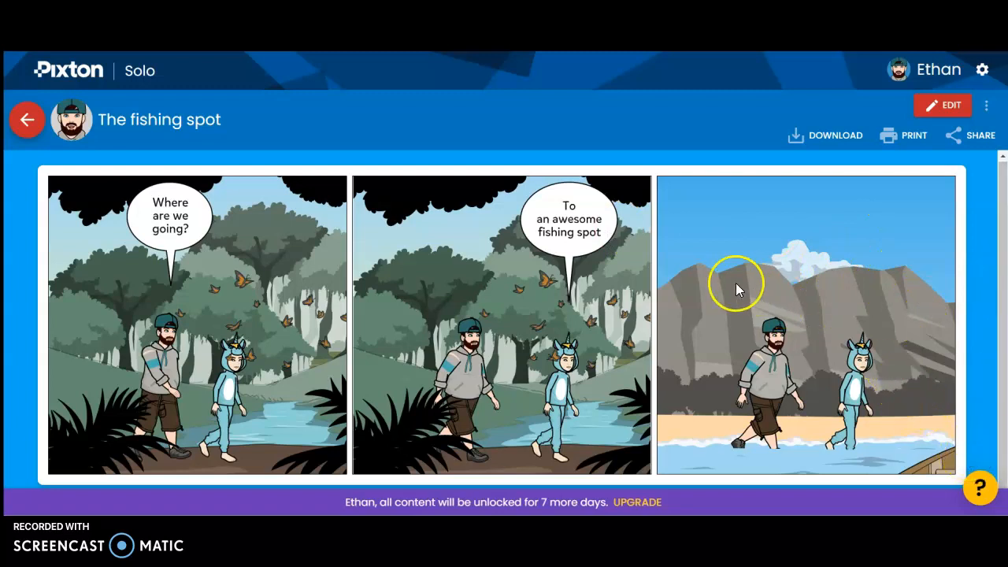